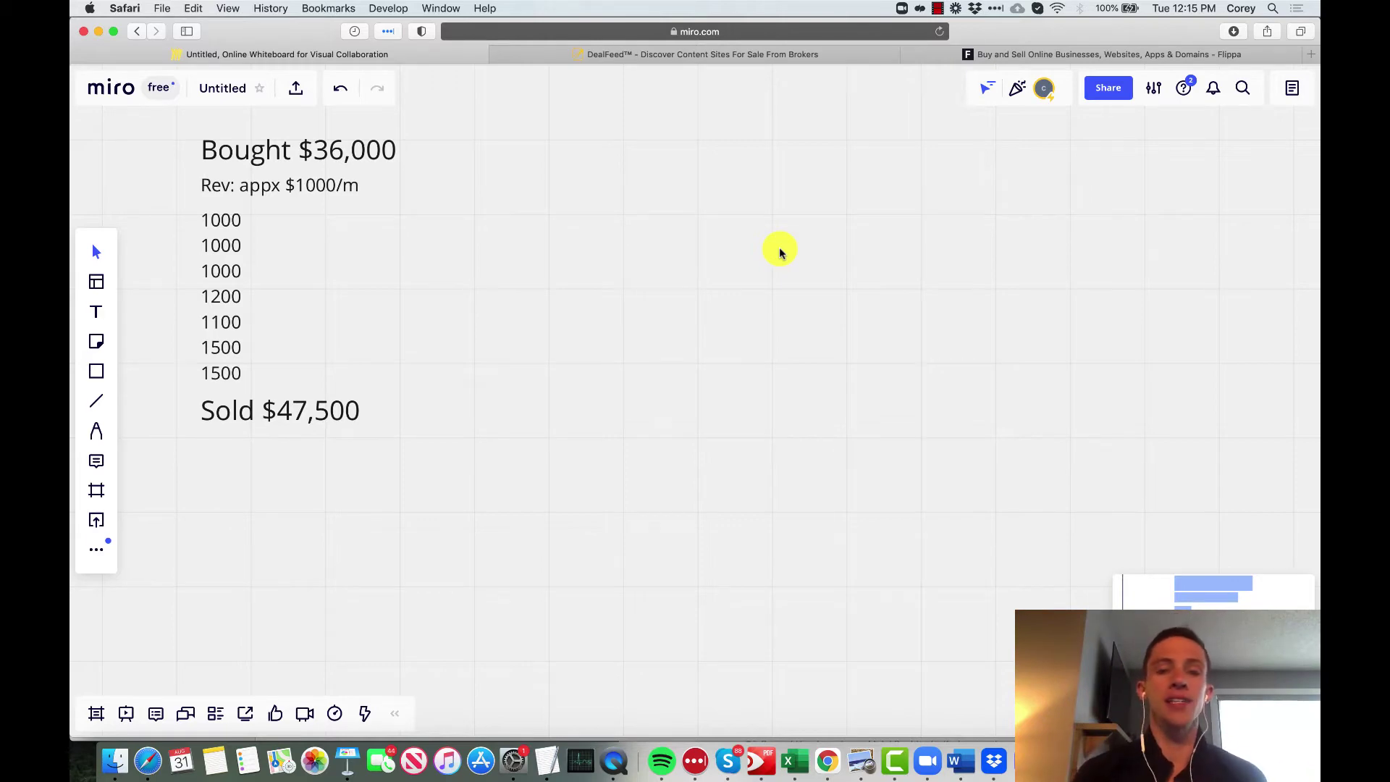
Step: Browse the DealFeed content-website listings, then bring up the Flippa marketplace page
click(791, 56)
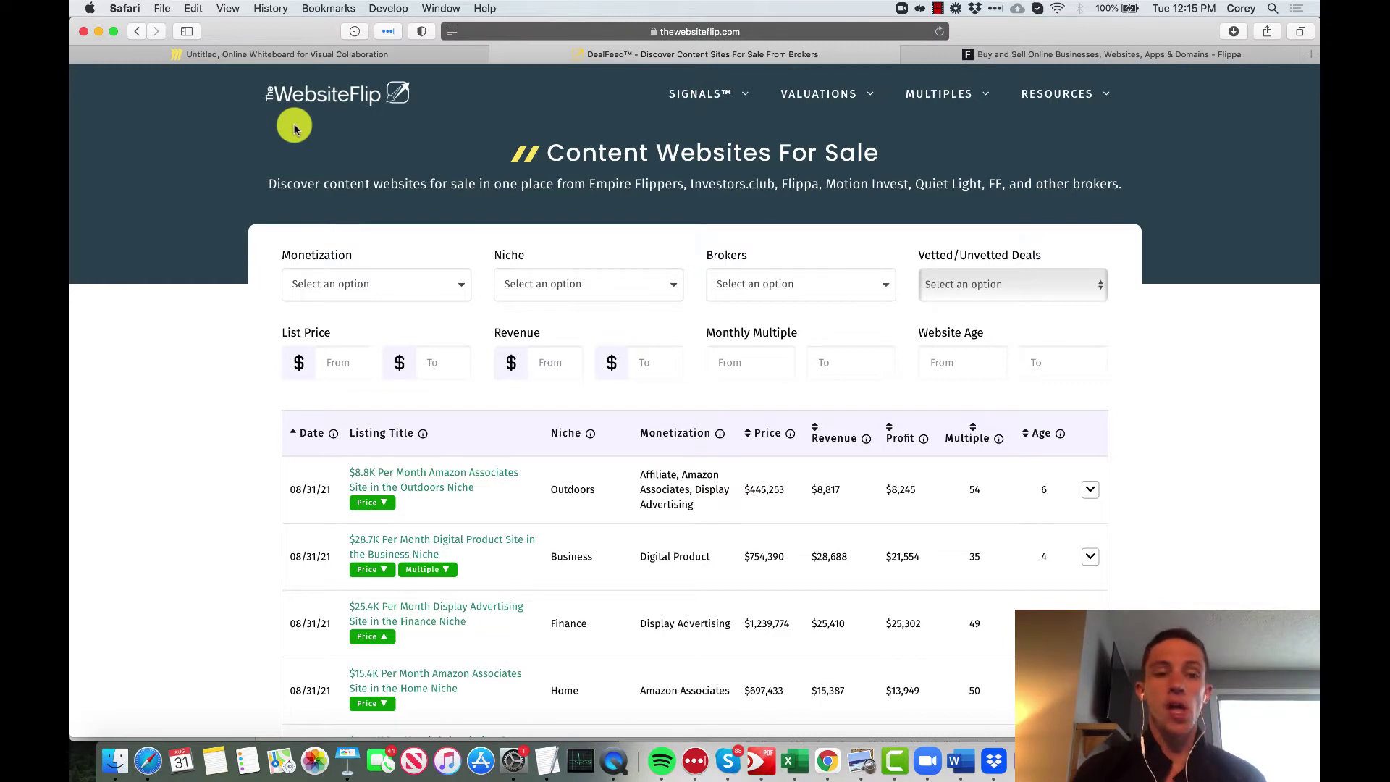
scroll(689, 217, down, 10)
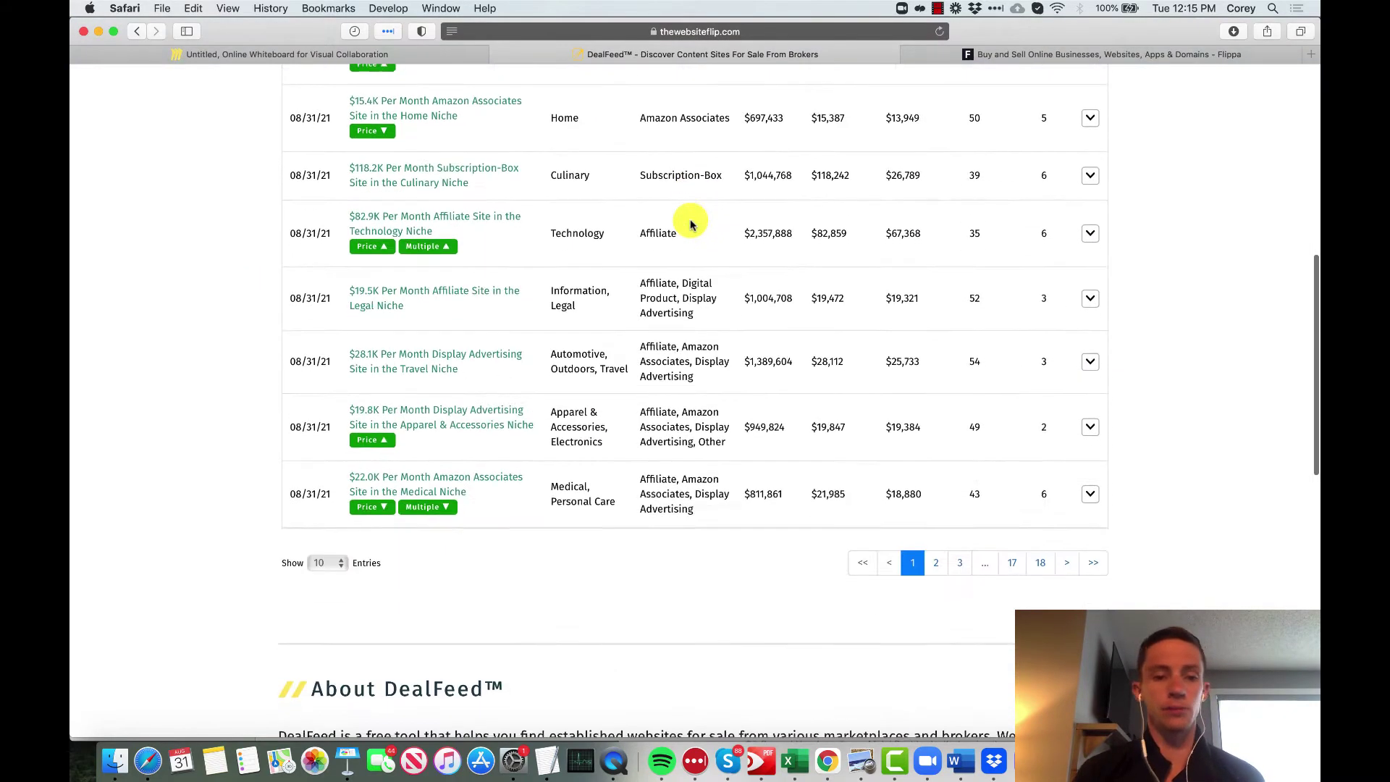
scroll(690, 224, up, 5)
scroll(691, 225, up, 3)
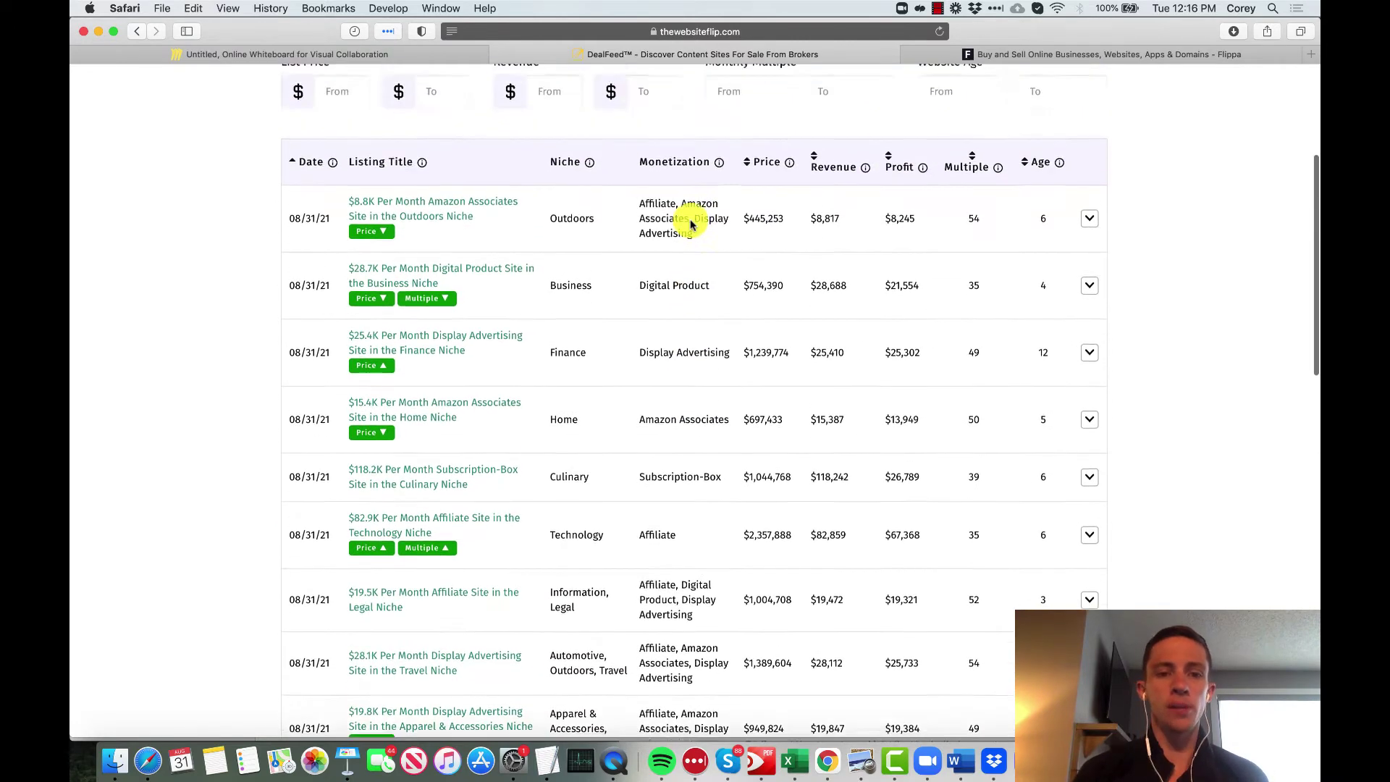
scroll(742, 289, up, 3)
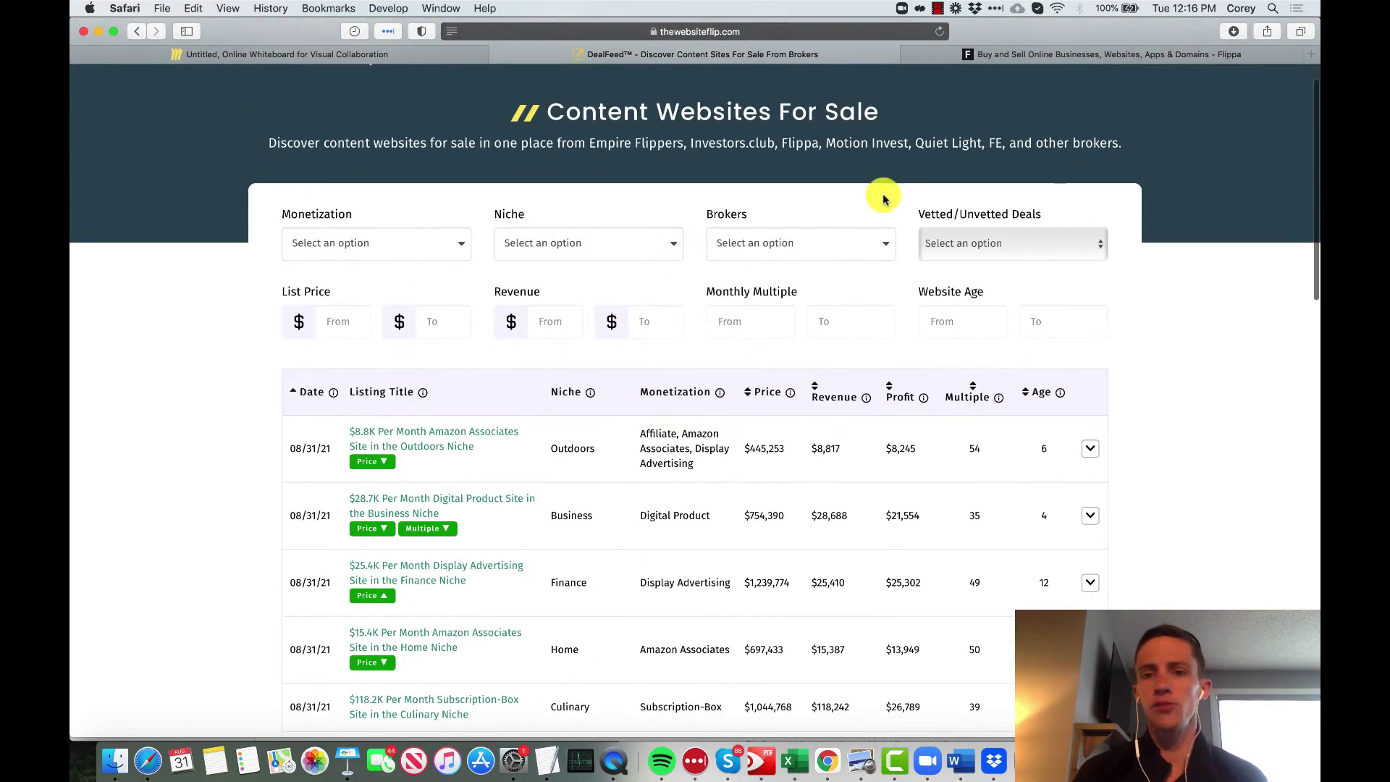
click(1018, 53)
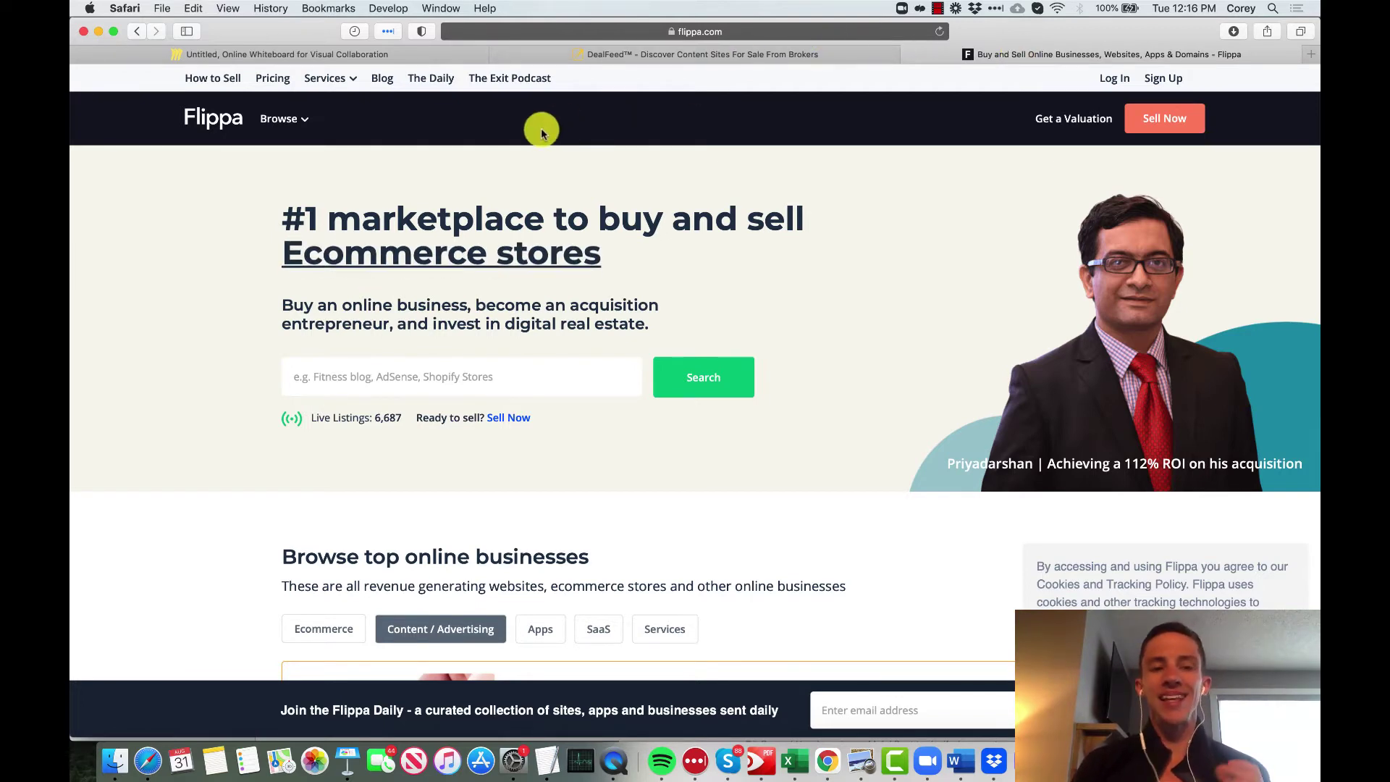
Step: Switch back to the 'Untitled' Miro whiteboard showing the purchase and sale figures
click(316, 58)
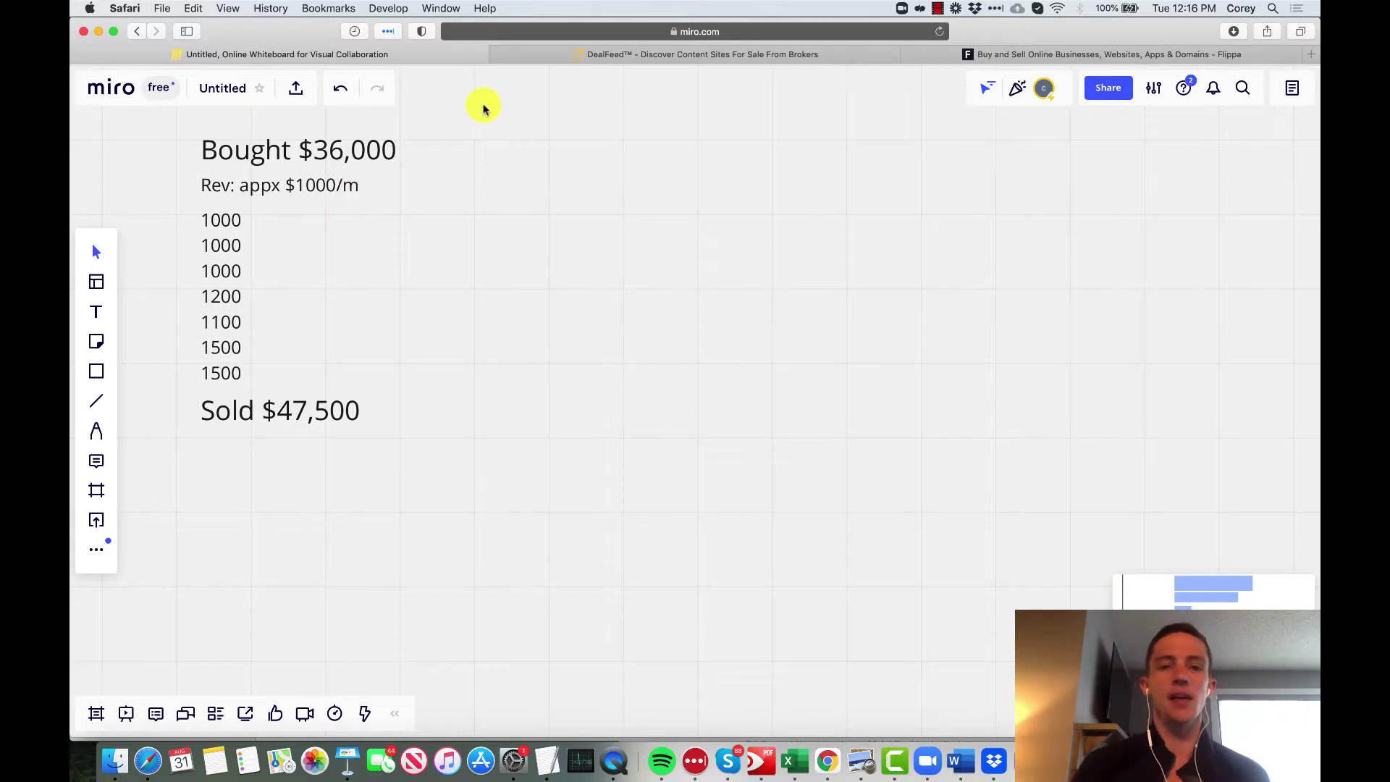
Step: Add a '36x Multiples' text label below Sold $47,500 at 64-point size
click(94, 310)
click(385, 522)
text(36x Multiples)
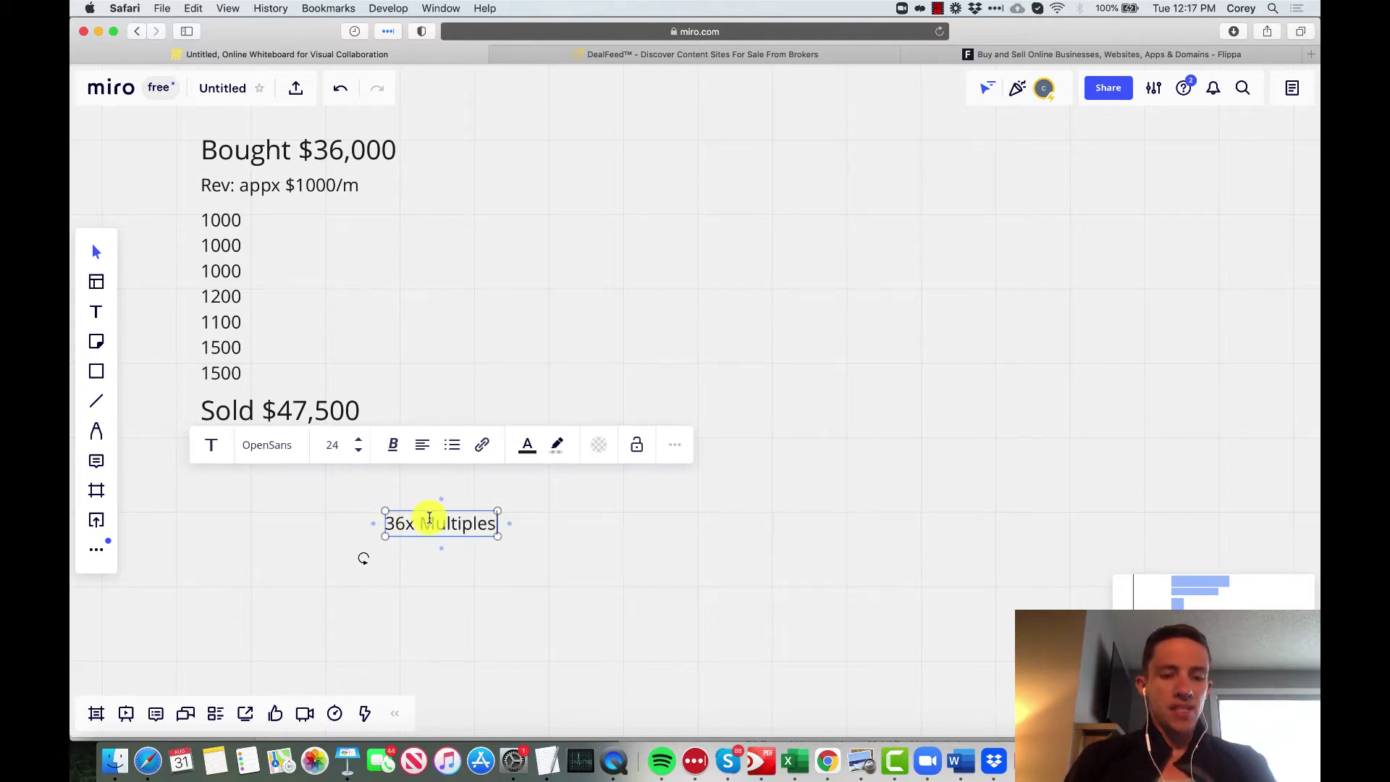
key(super+a)
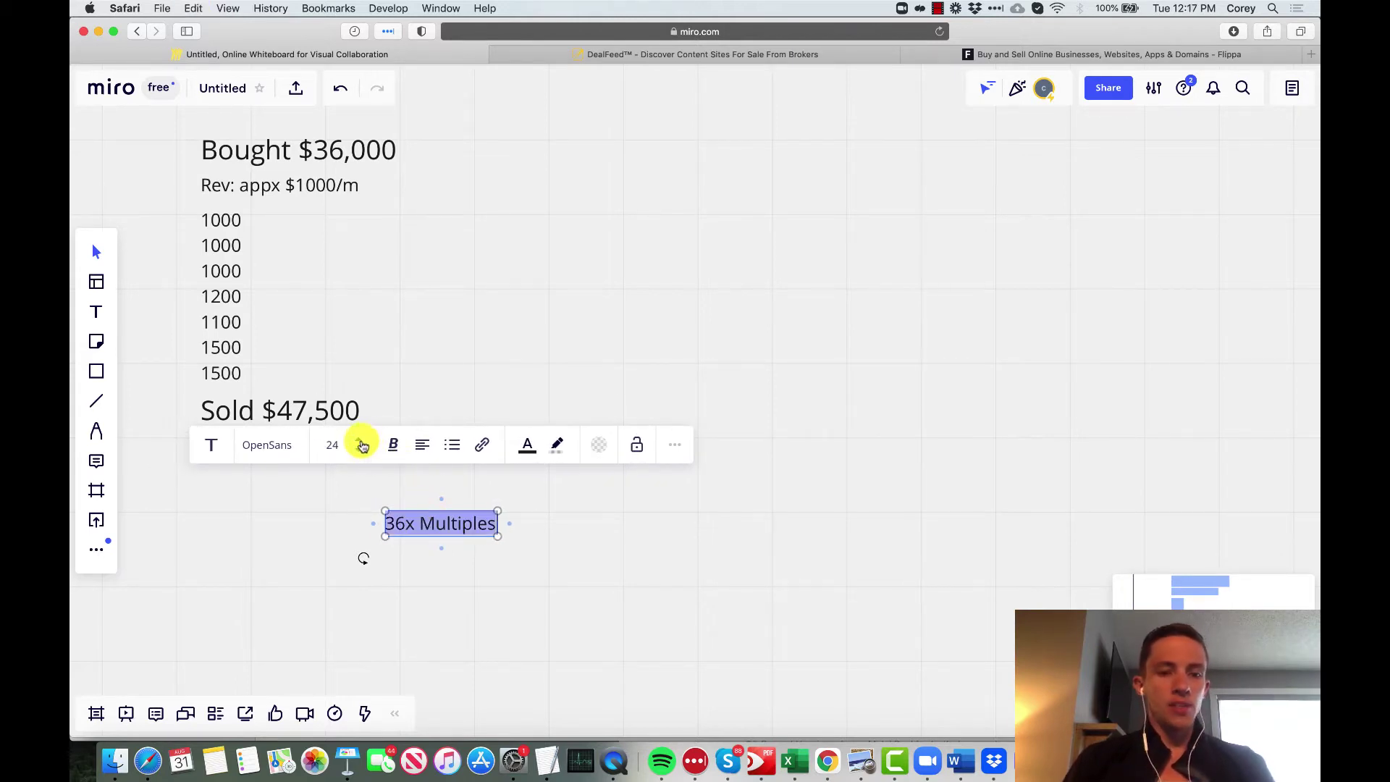
click(360, 440)
click(360, 440)
click(362, 443)
click(362, 444)
click(362, 444)
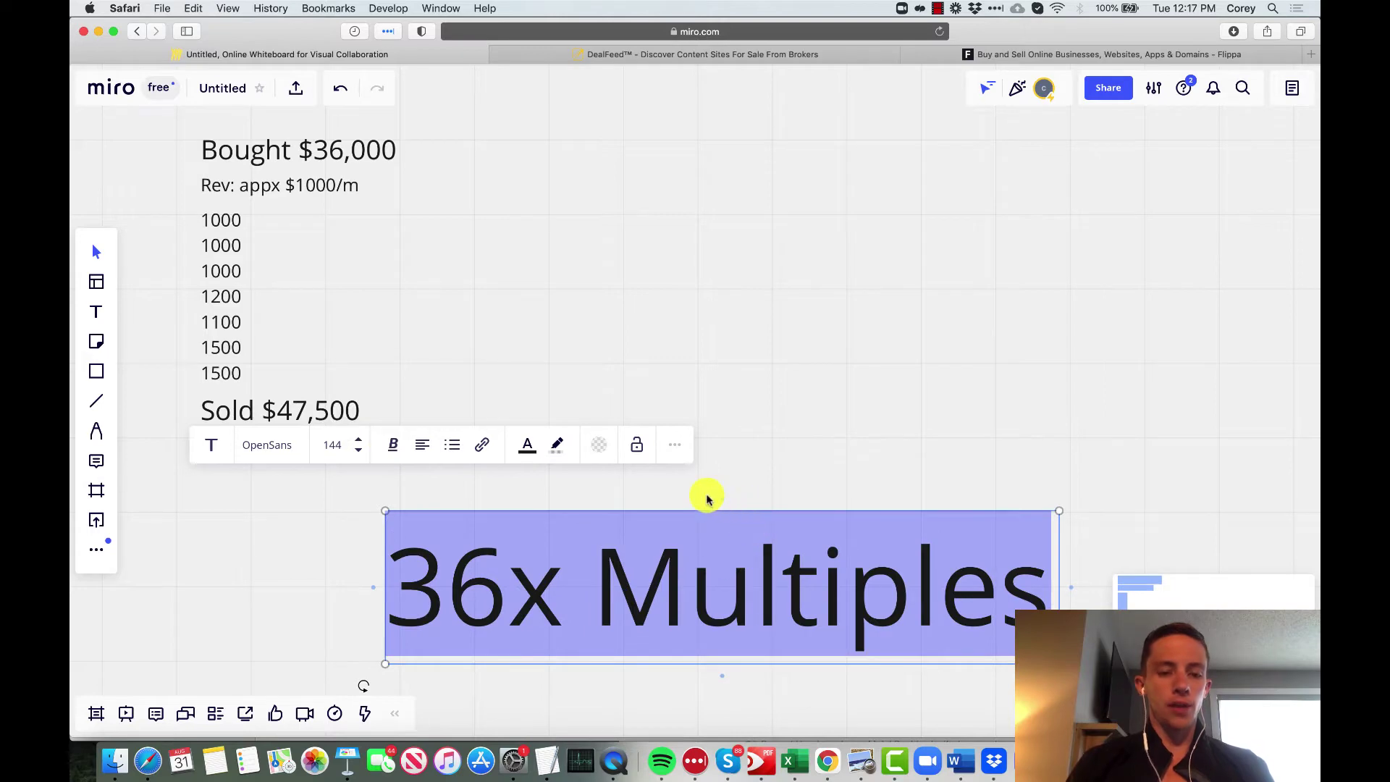
click(359, 450)
click(358, 450)
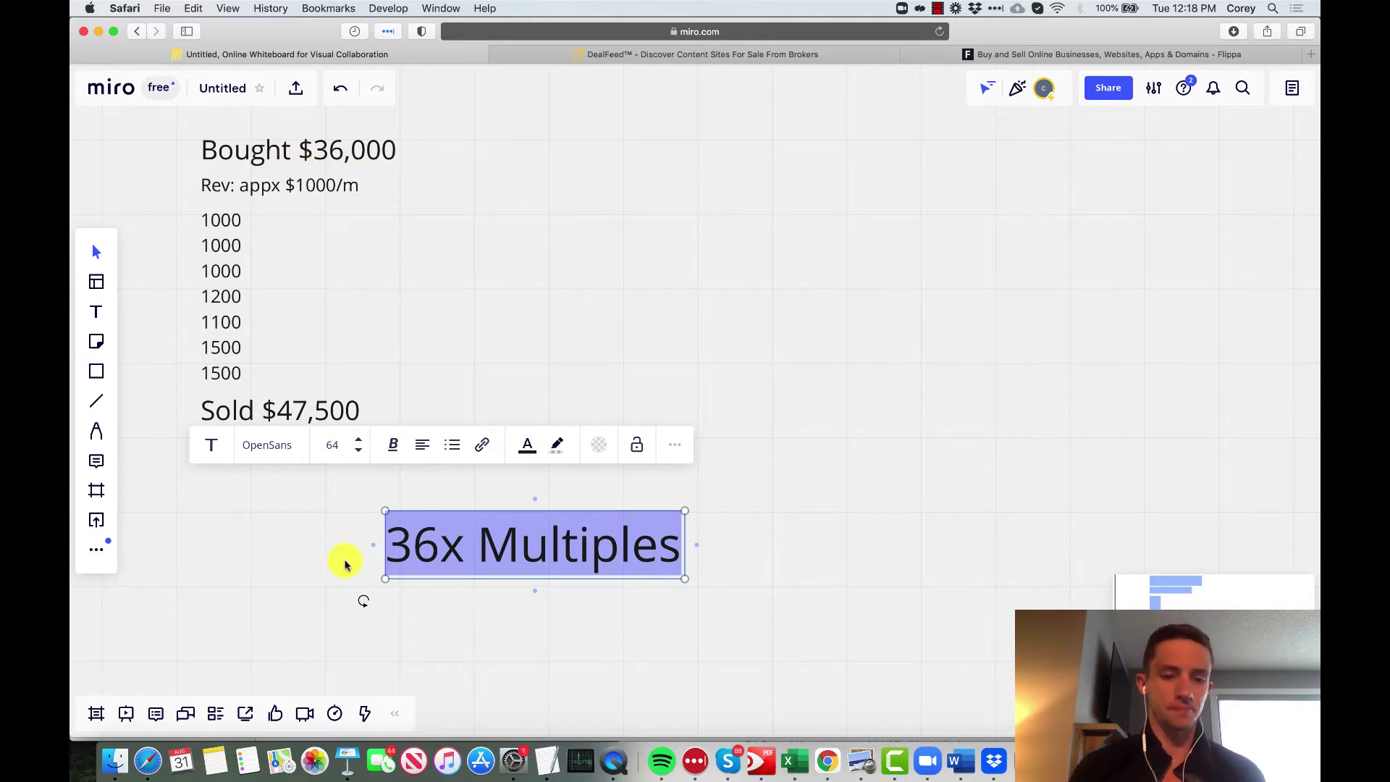
Step: Move the label beside Bought $36,000 and edit it to read '36x Multiple'
click(288, 559)
drag(481, 553, 543, 144)
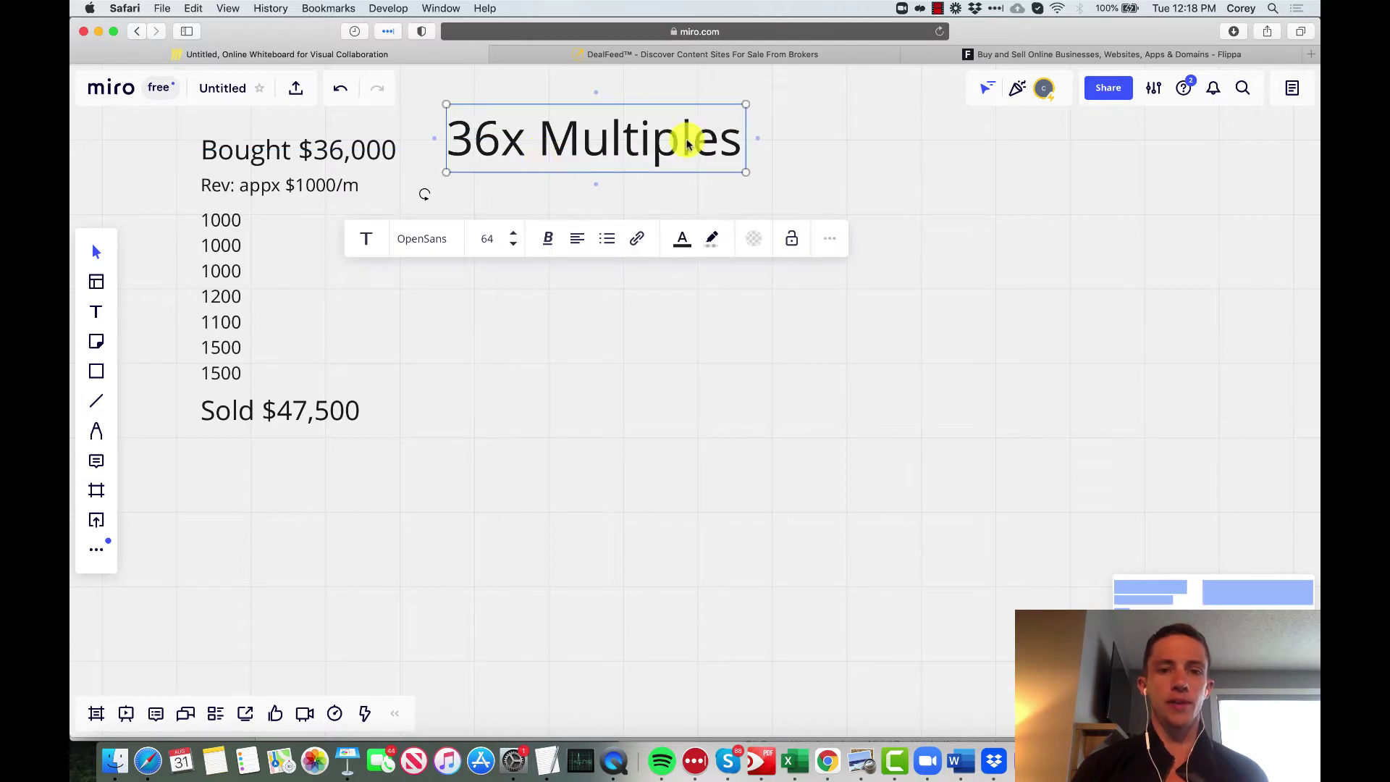
click(740, 135)
key(BackSpace)
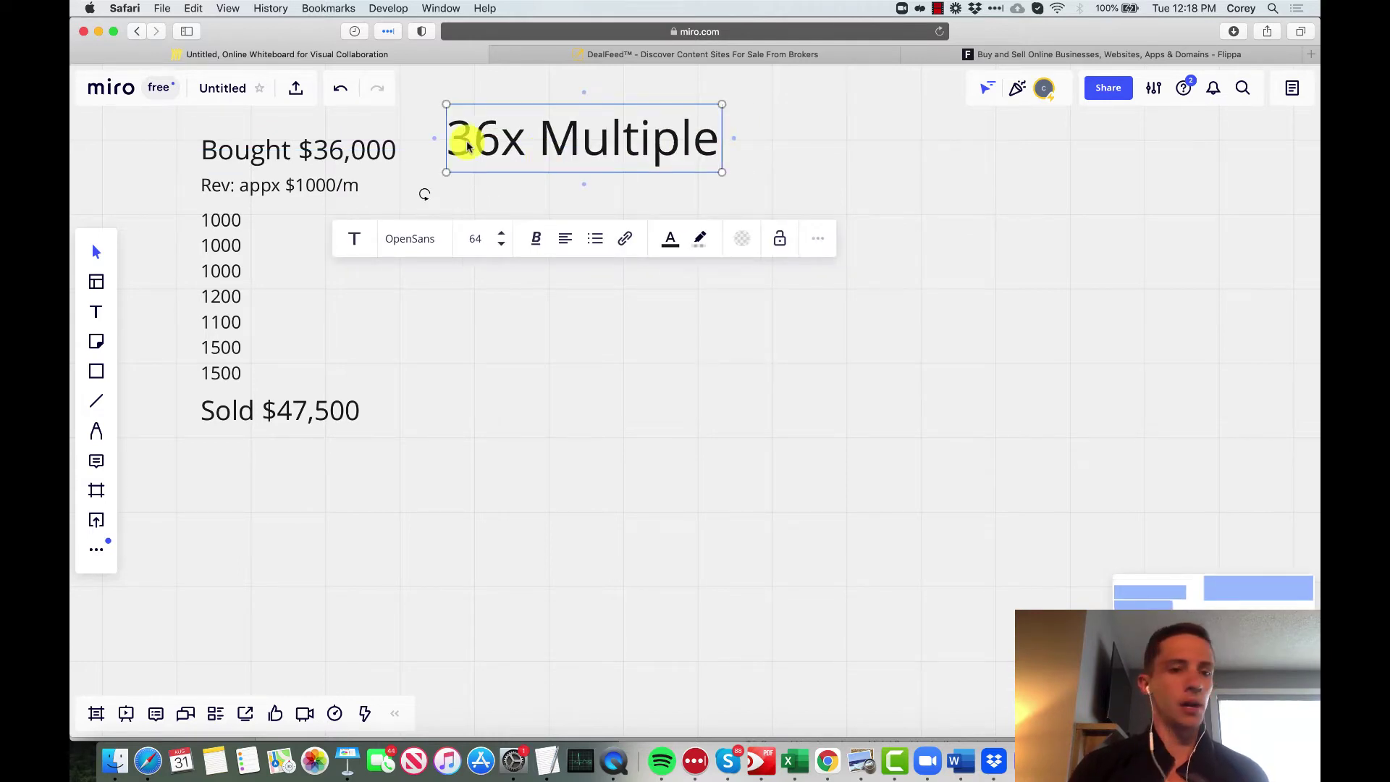
click(251, 277)
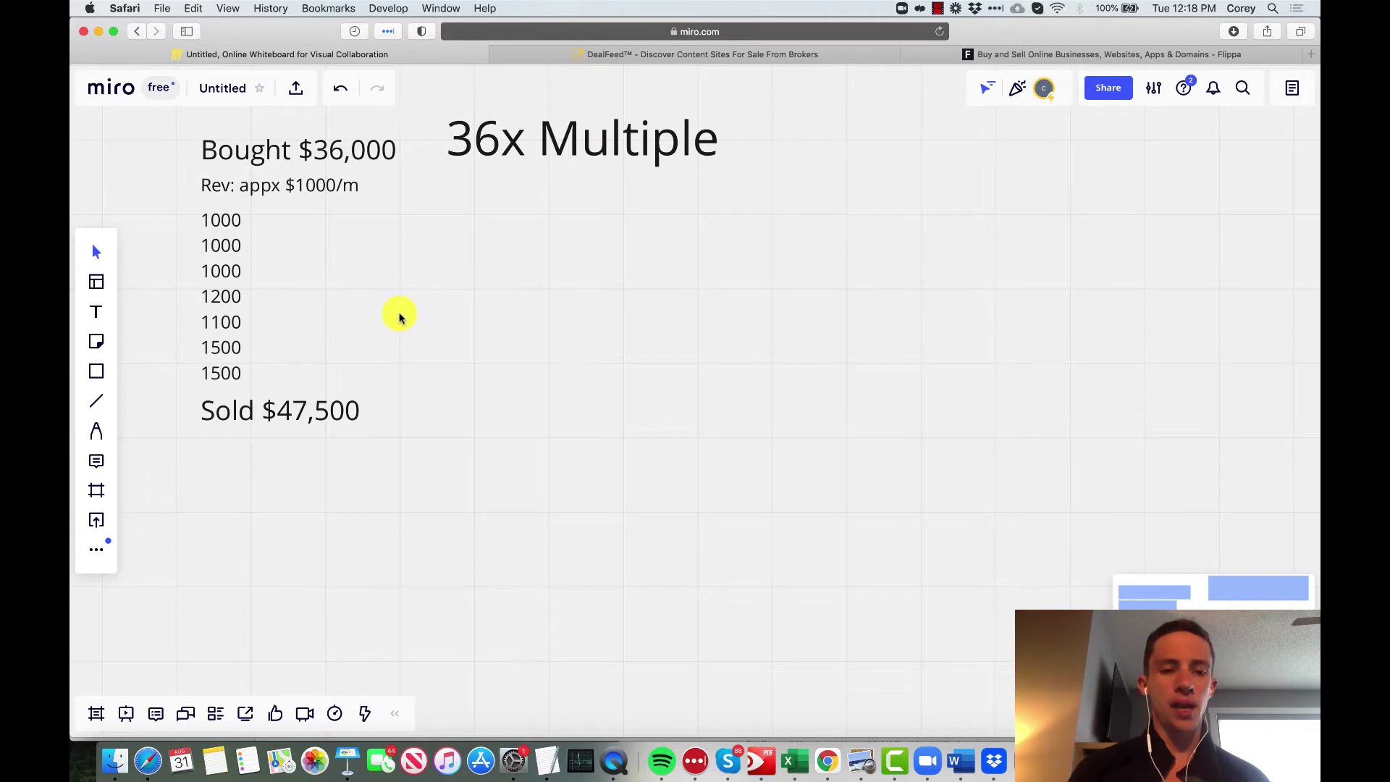
Step: Place a new text box below Sold $47,500 with font size 24
click(93, 318)
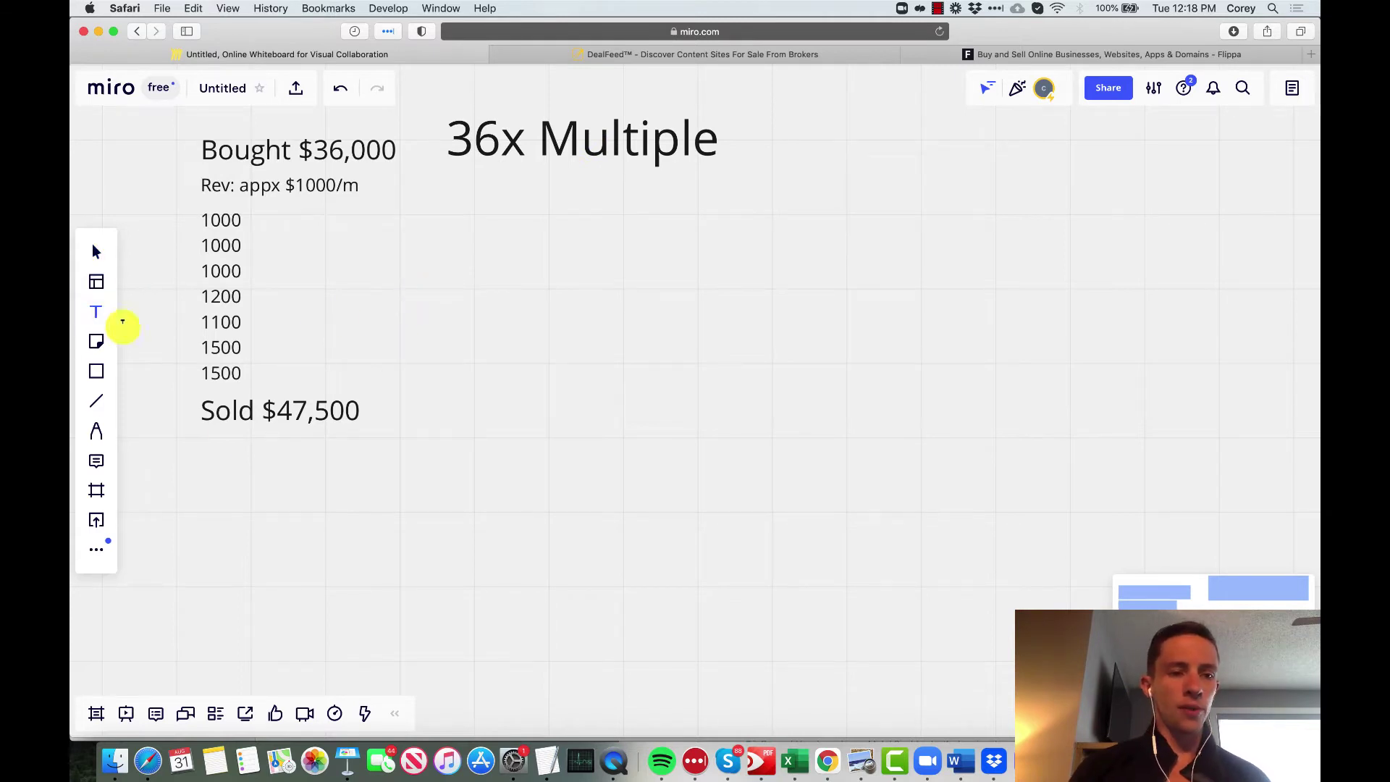
click(210, 469)
click(309, 377)
click(309, 376)
click(310, 377)
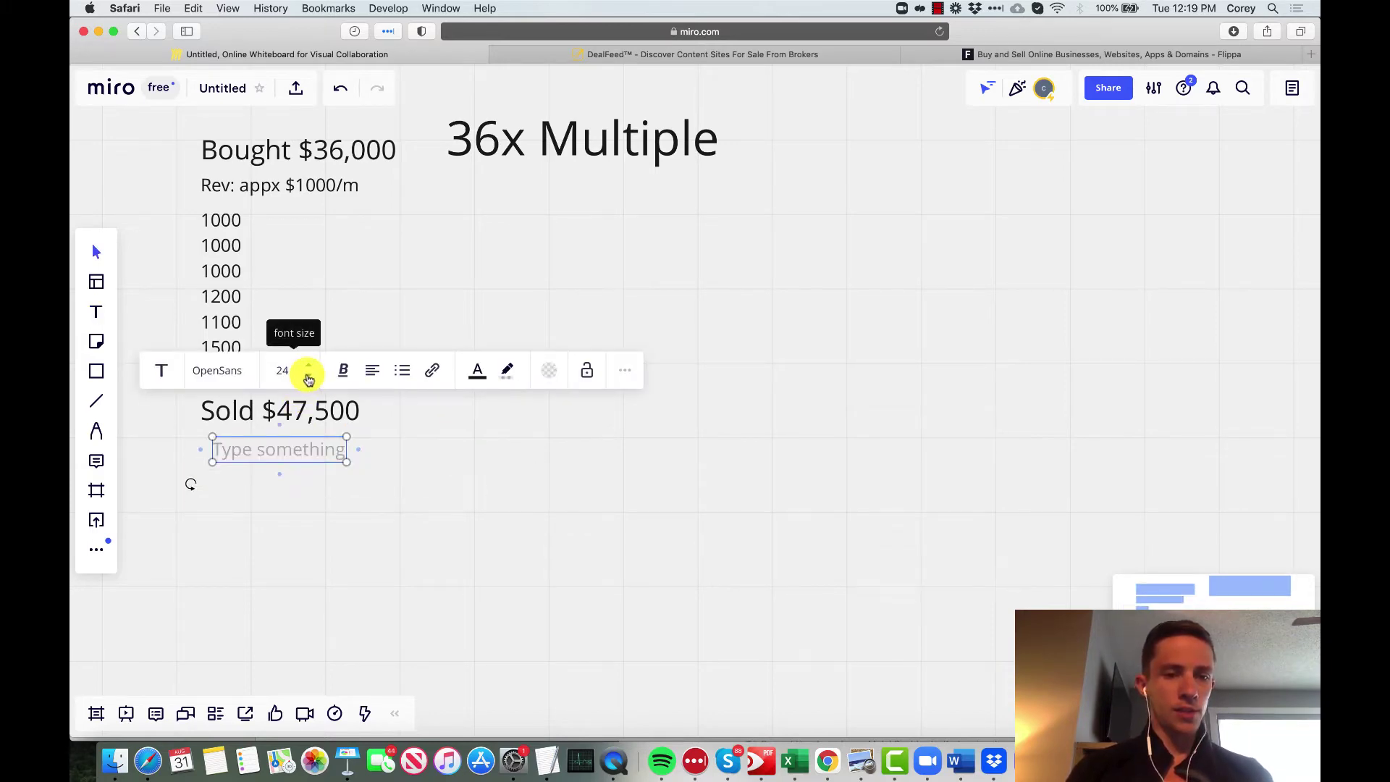
Step: Type the first cost line: '$5,000 content (rewriting, and new)'
click(254, 444)
text($5000)
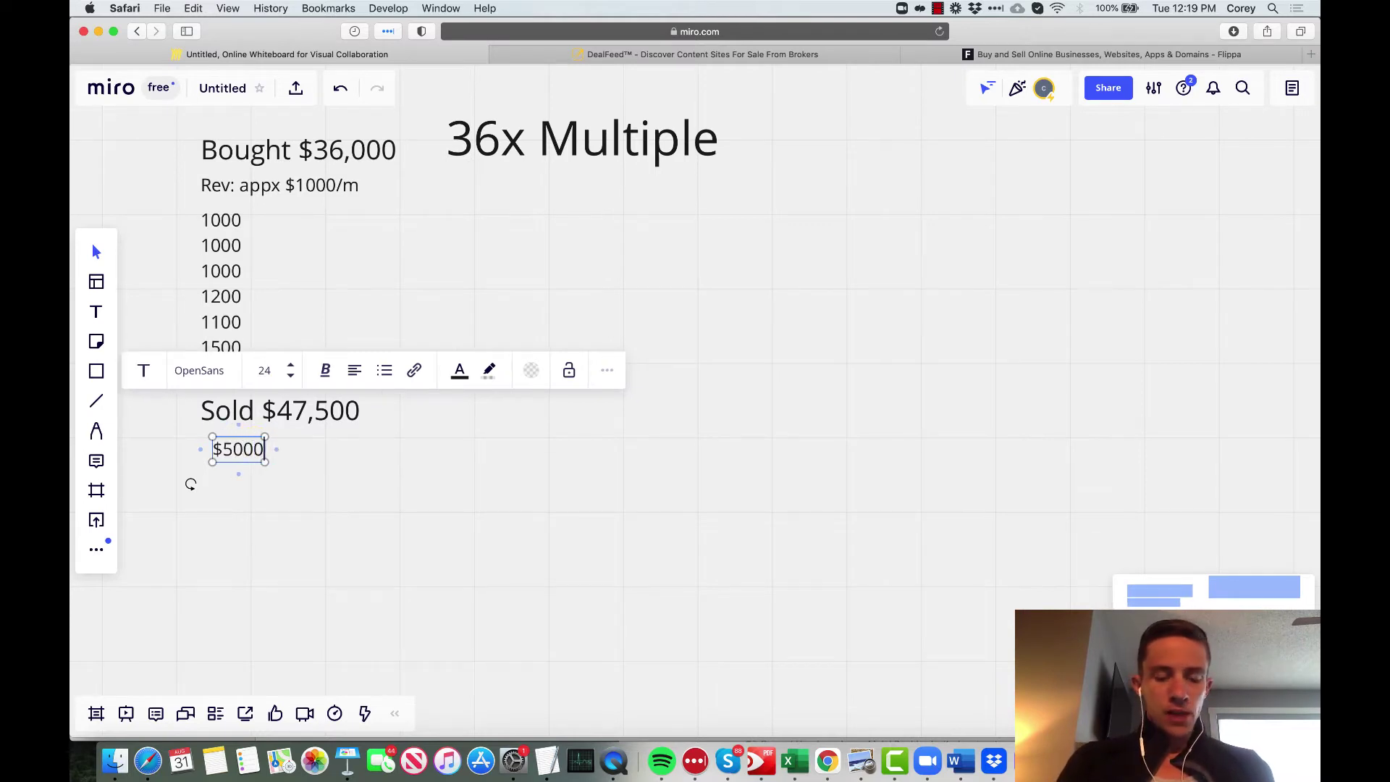
key(Left)
key(Left)
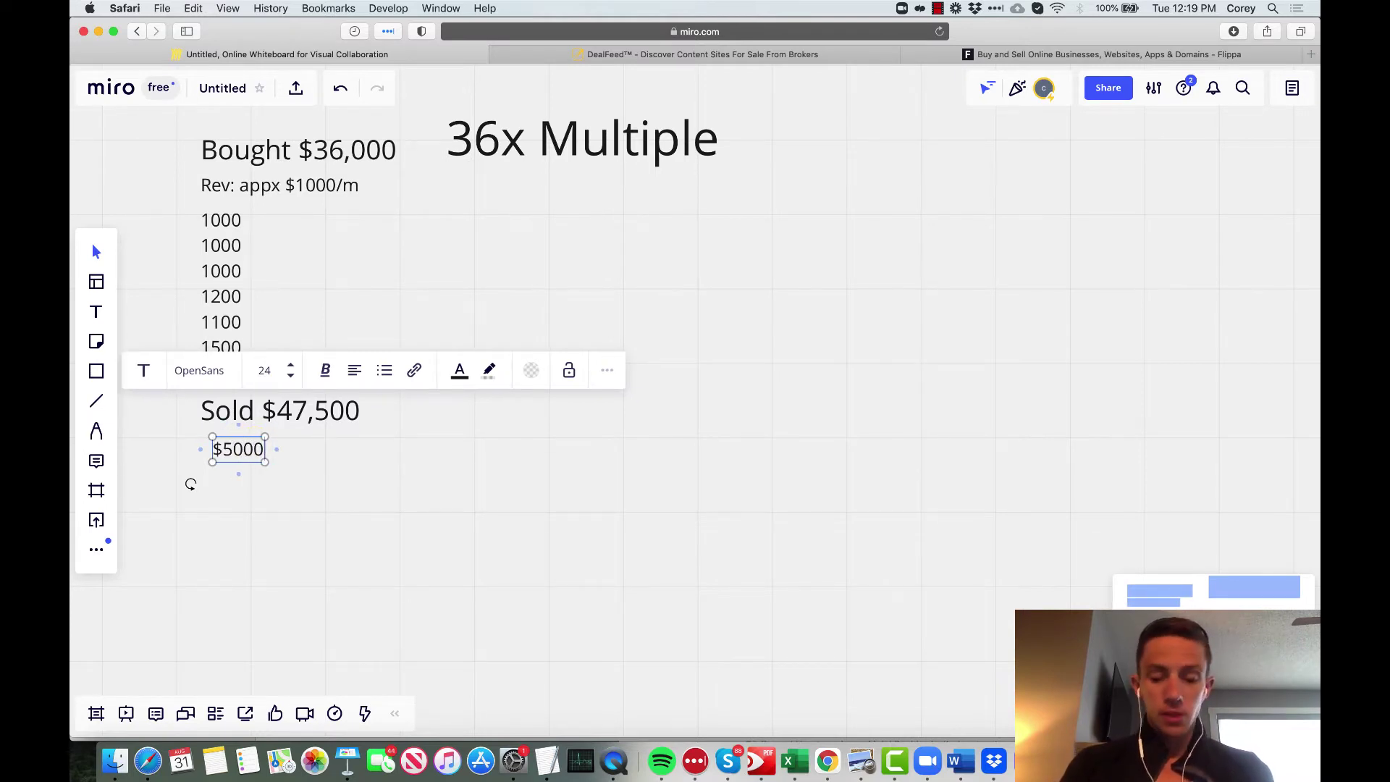
text(,)
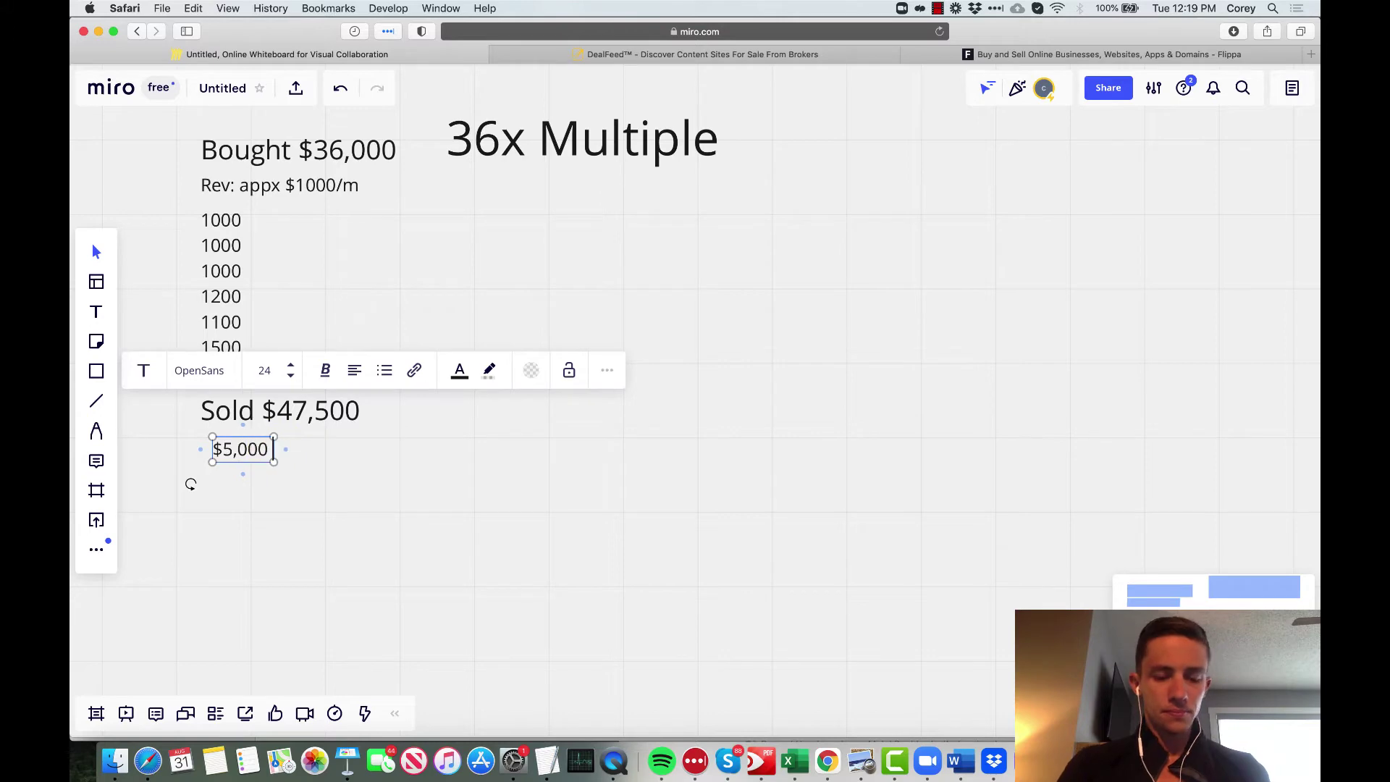
text( ontent)
key(BackSpace)
key(BackSpace)
key(BackSpace)
key(BackSpace)
key(BackSpace)
key(BackSpace)
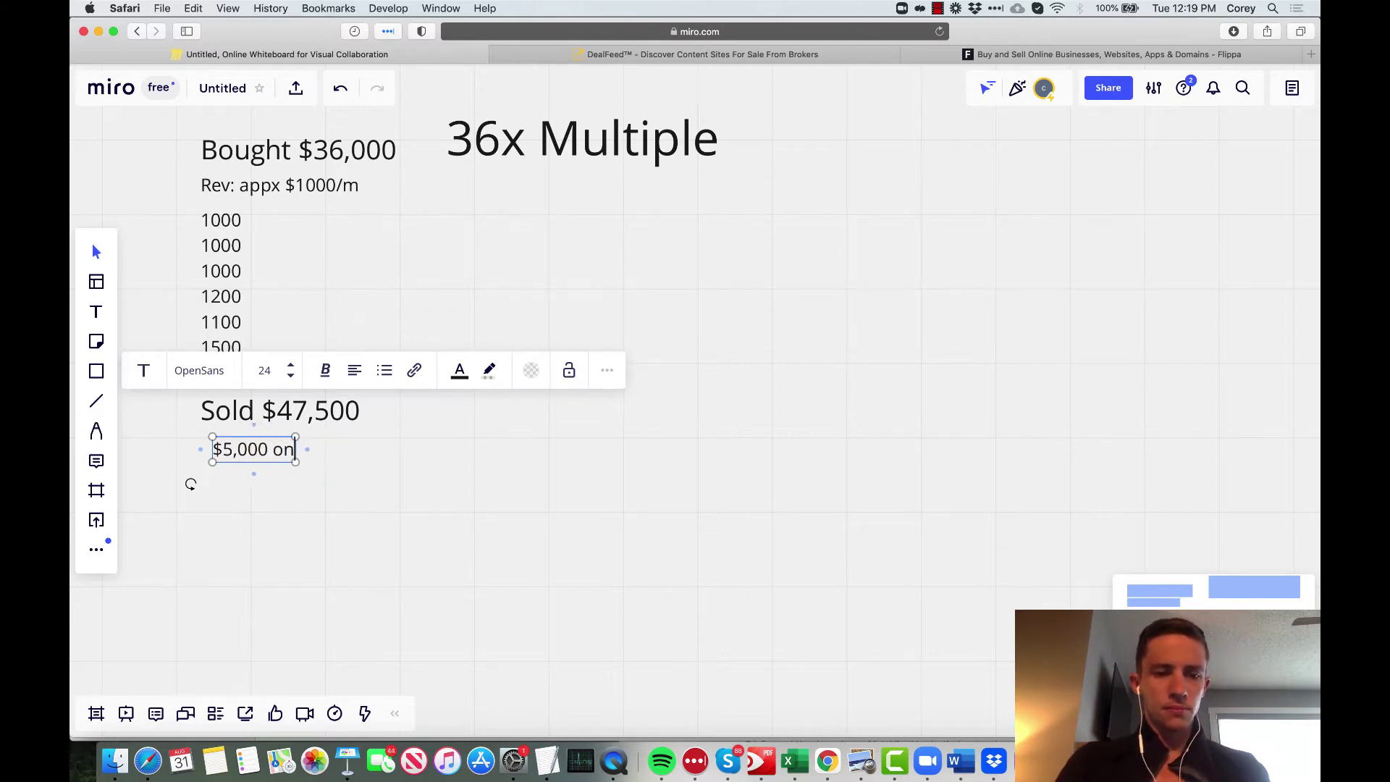
key(BackSpace)
text(content ()
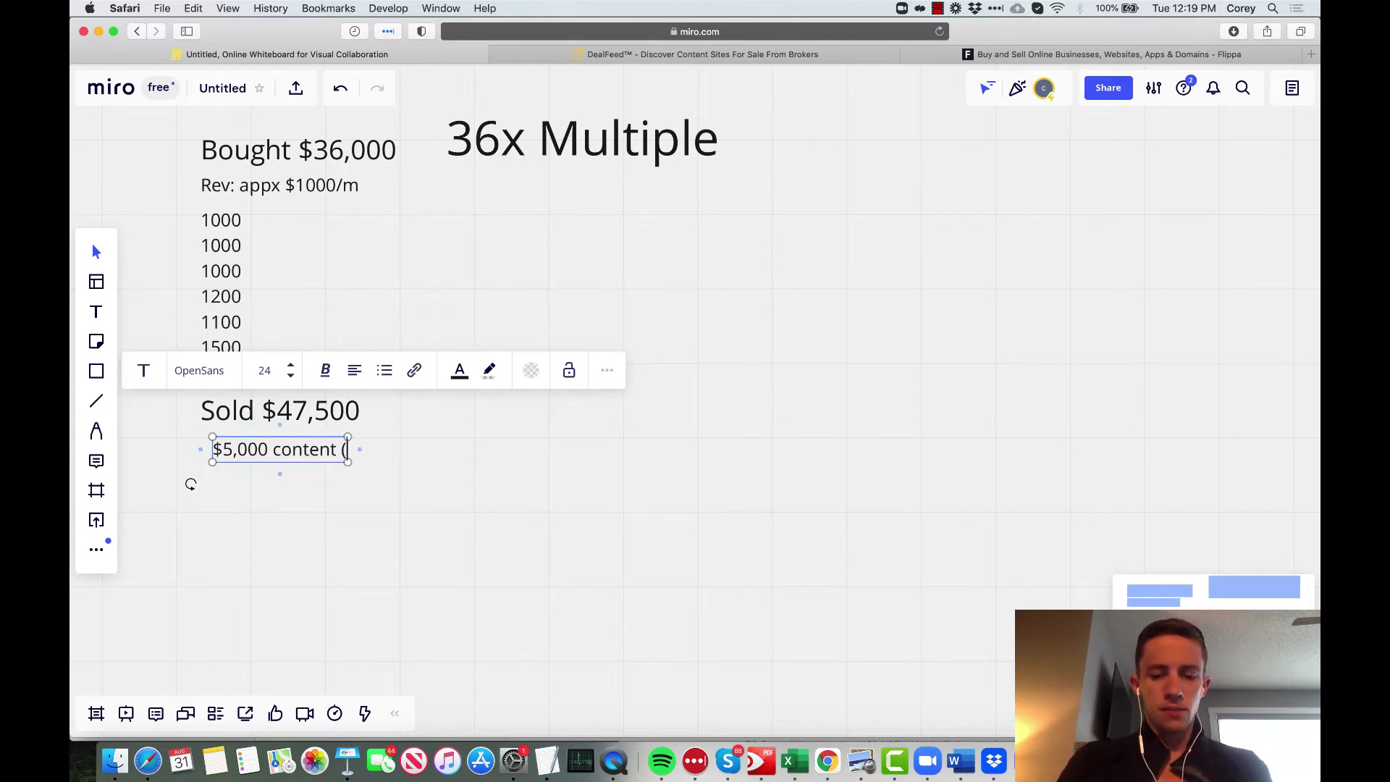
text(rew)
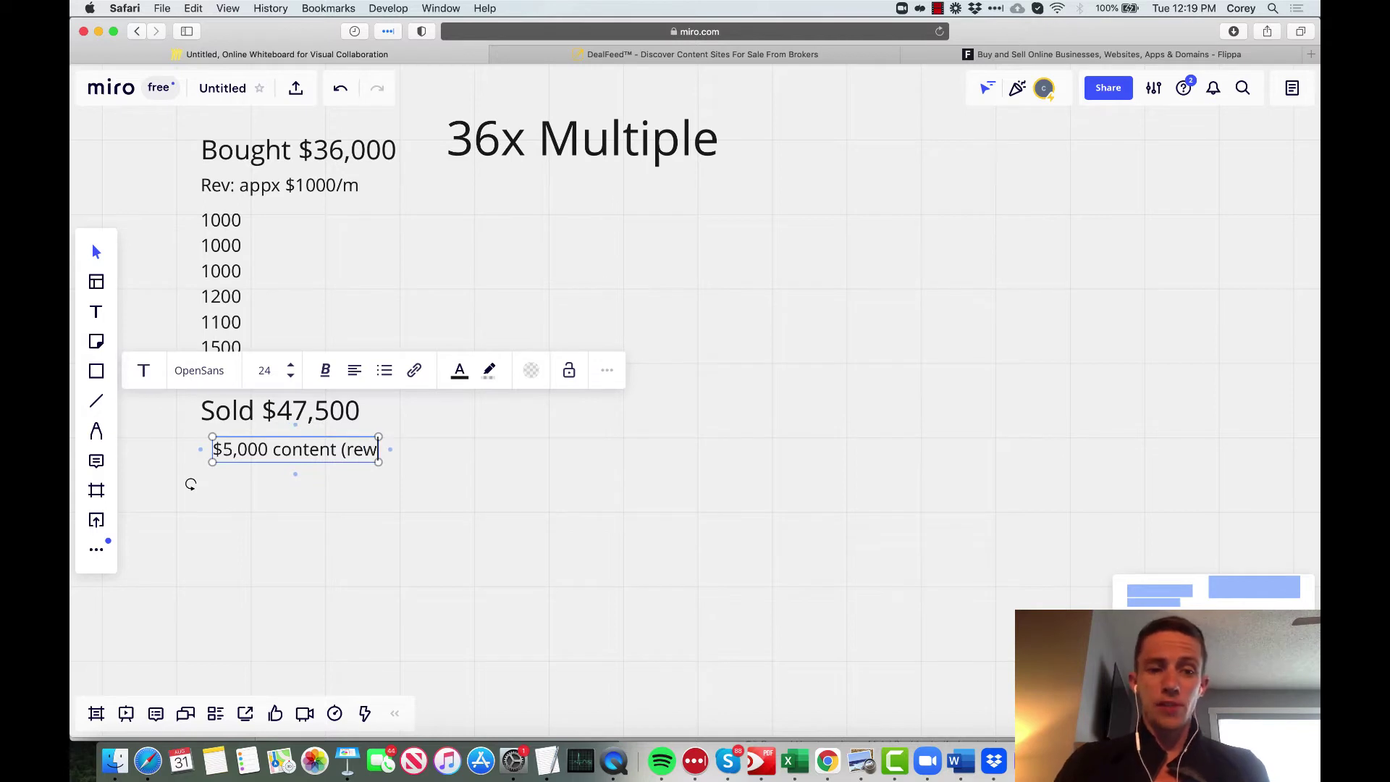
text(riting)
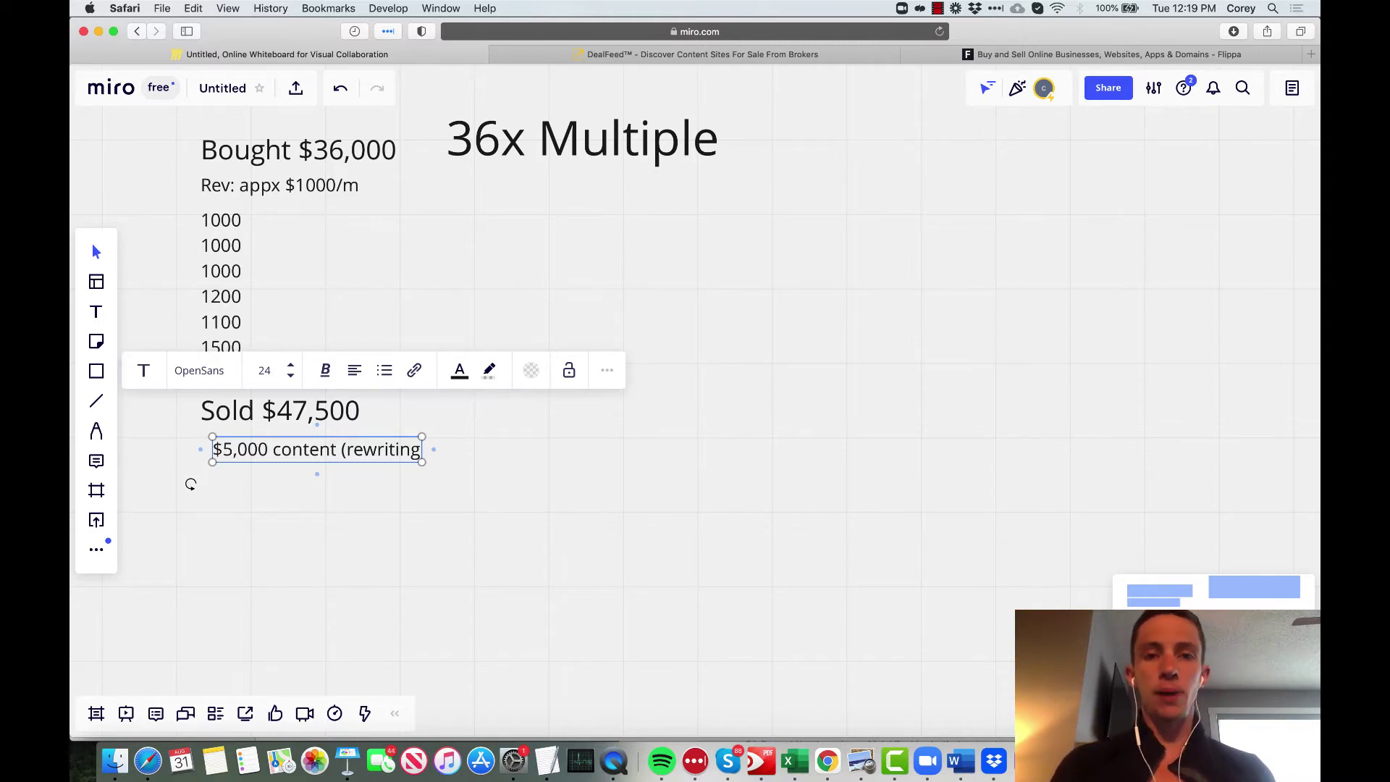
text(, and new))
Step: Add a second line for $500 changing theme and design
key(Return)
text($5)
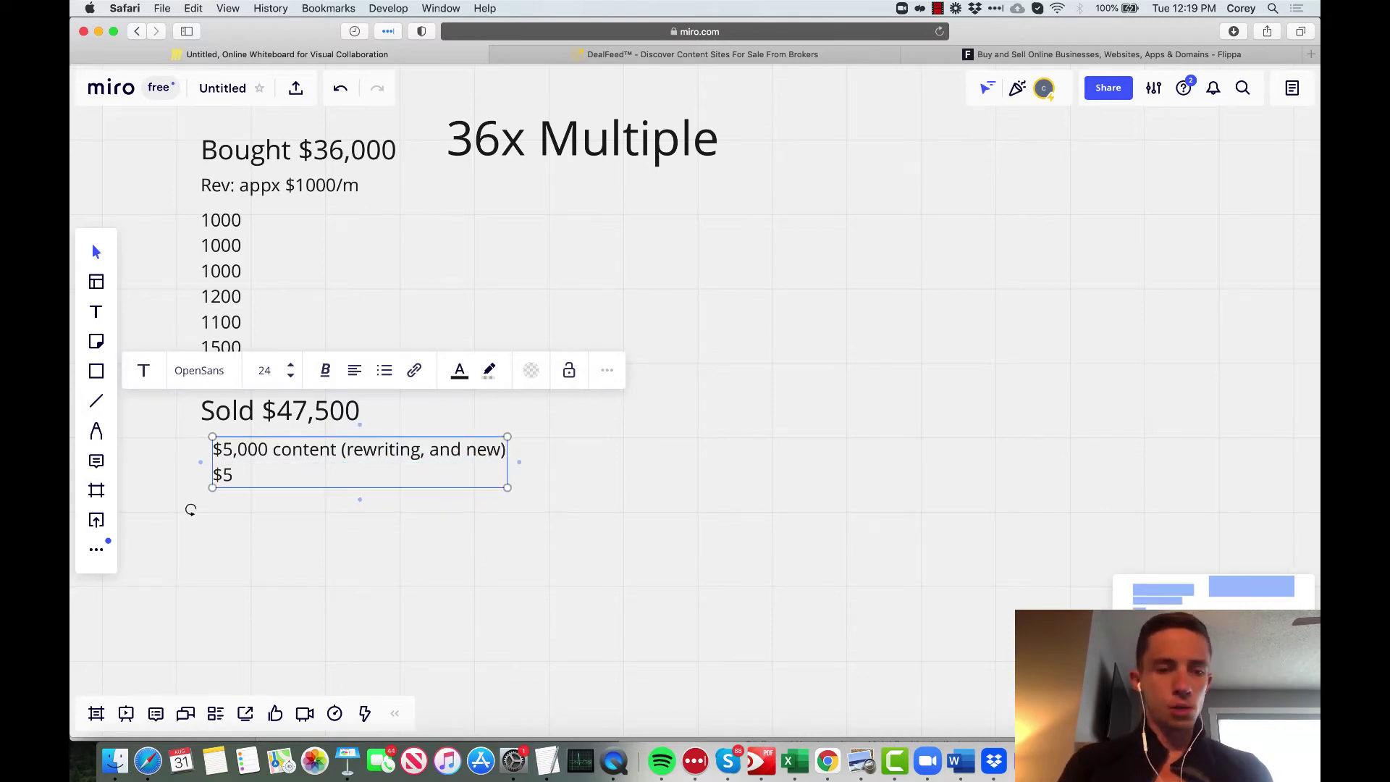
text(,00)
key(BackSpace)
key(BackSpace)
text(00 Changing the)
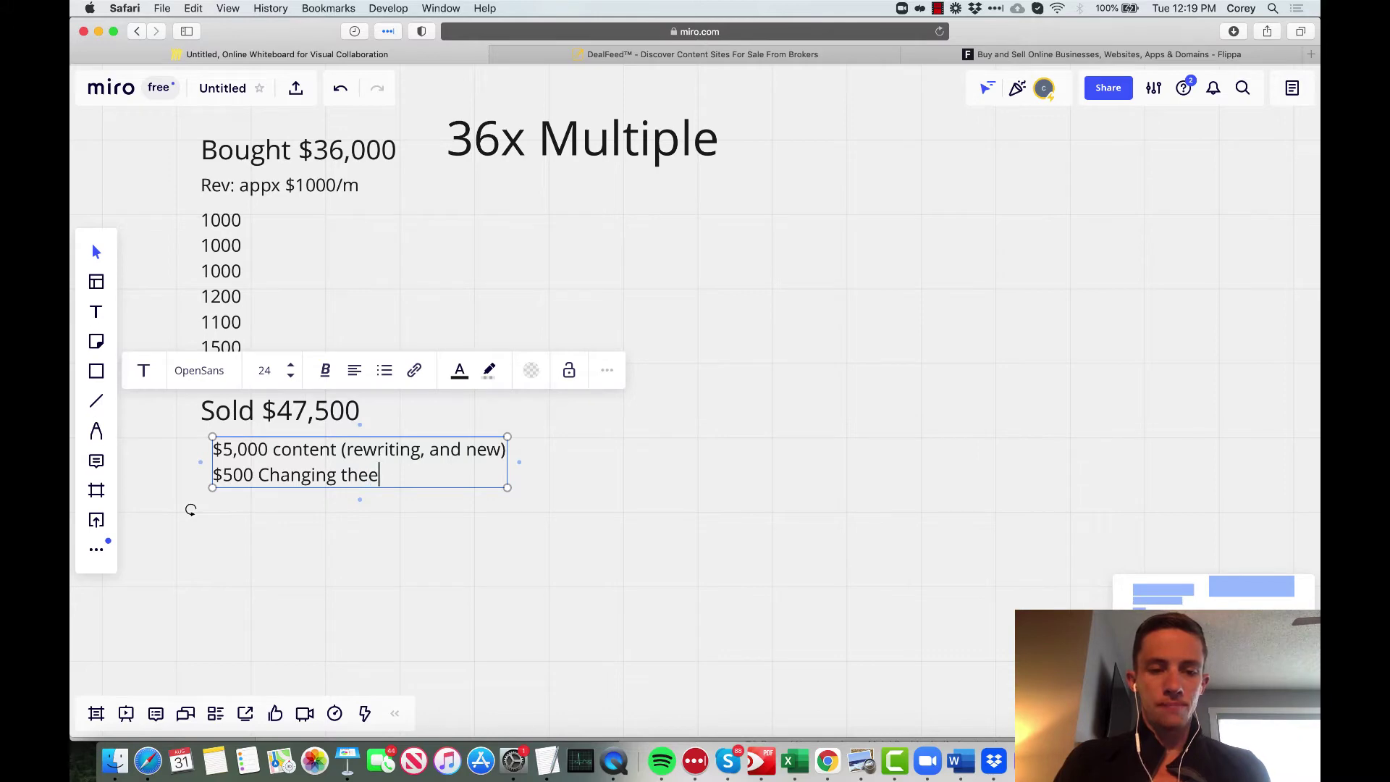
text(me and e)
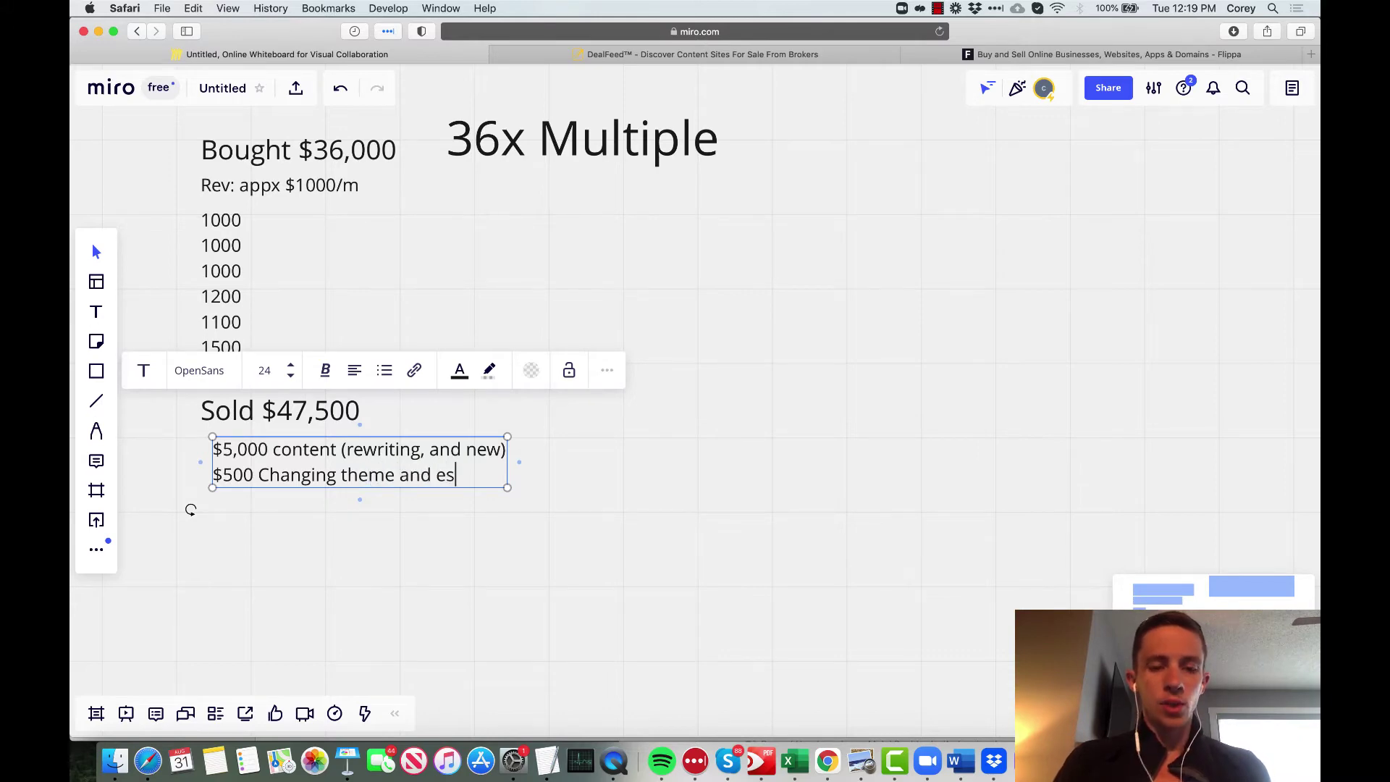
key(BackSpace)
text(design)
Step: Add a third line '$xxx Improving conversion', correcting its typos
key(Return)
text($ Imp)
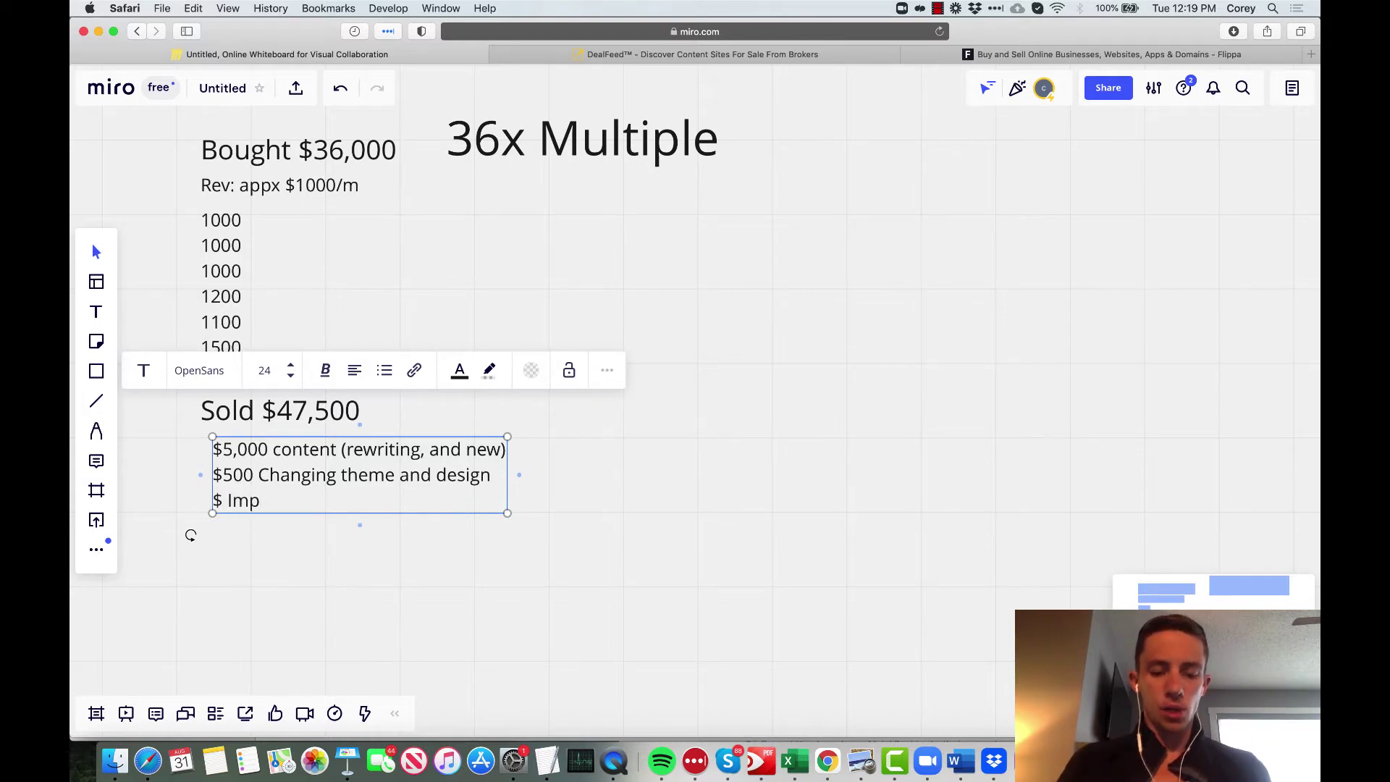
text(rove)
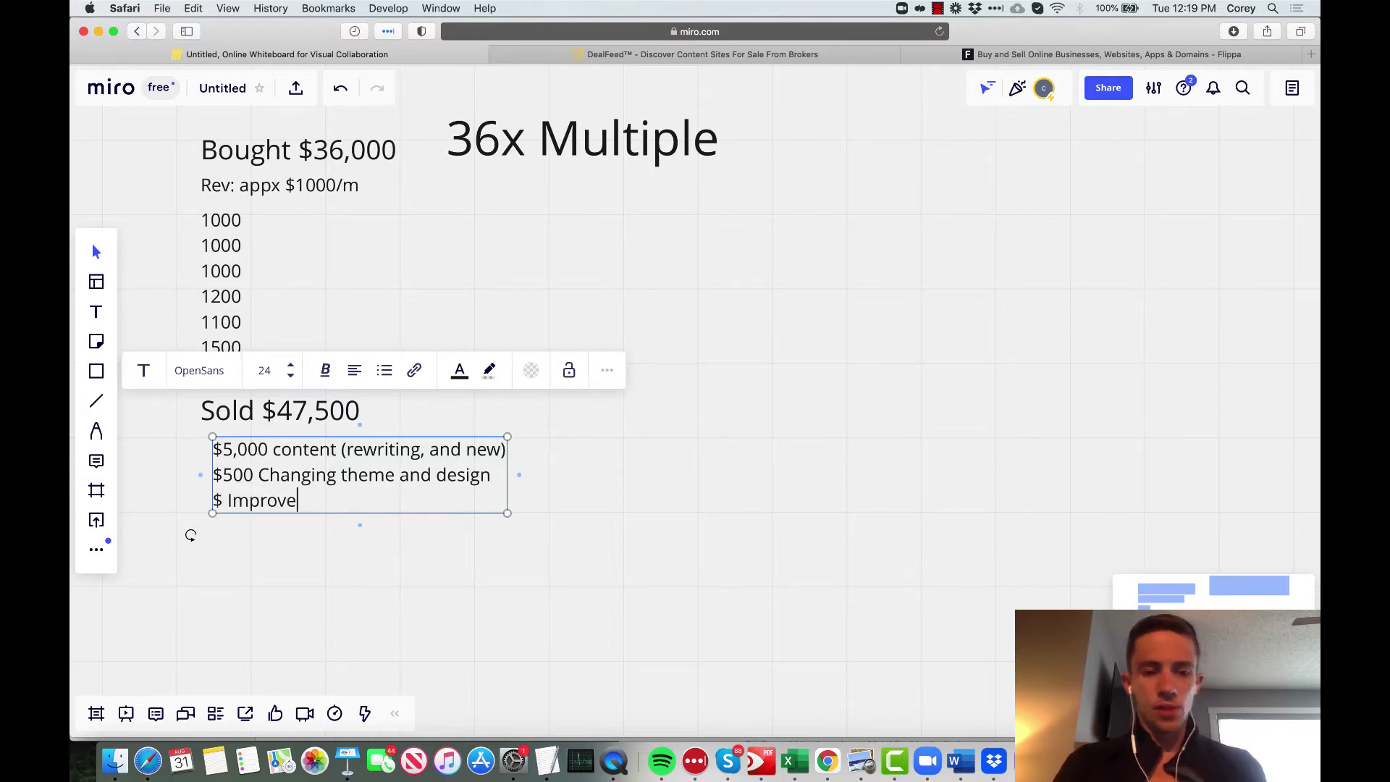
key(BackSpace)
key(BackSpace)
text(ving co)
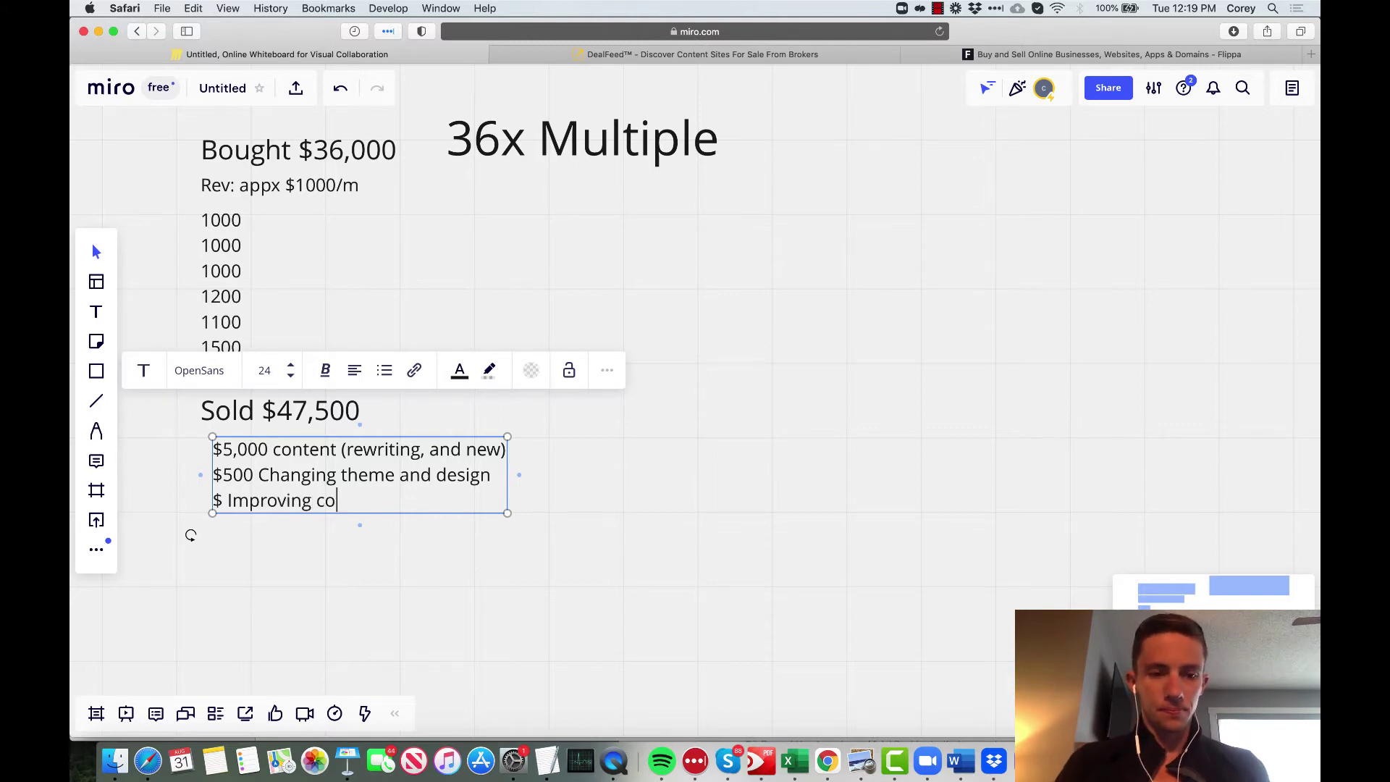
key(BackSpace)
text(nversion)
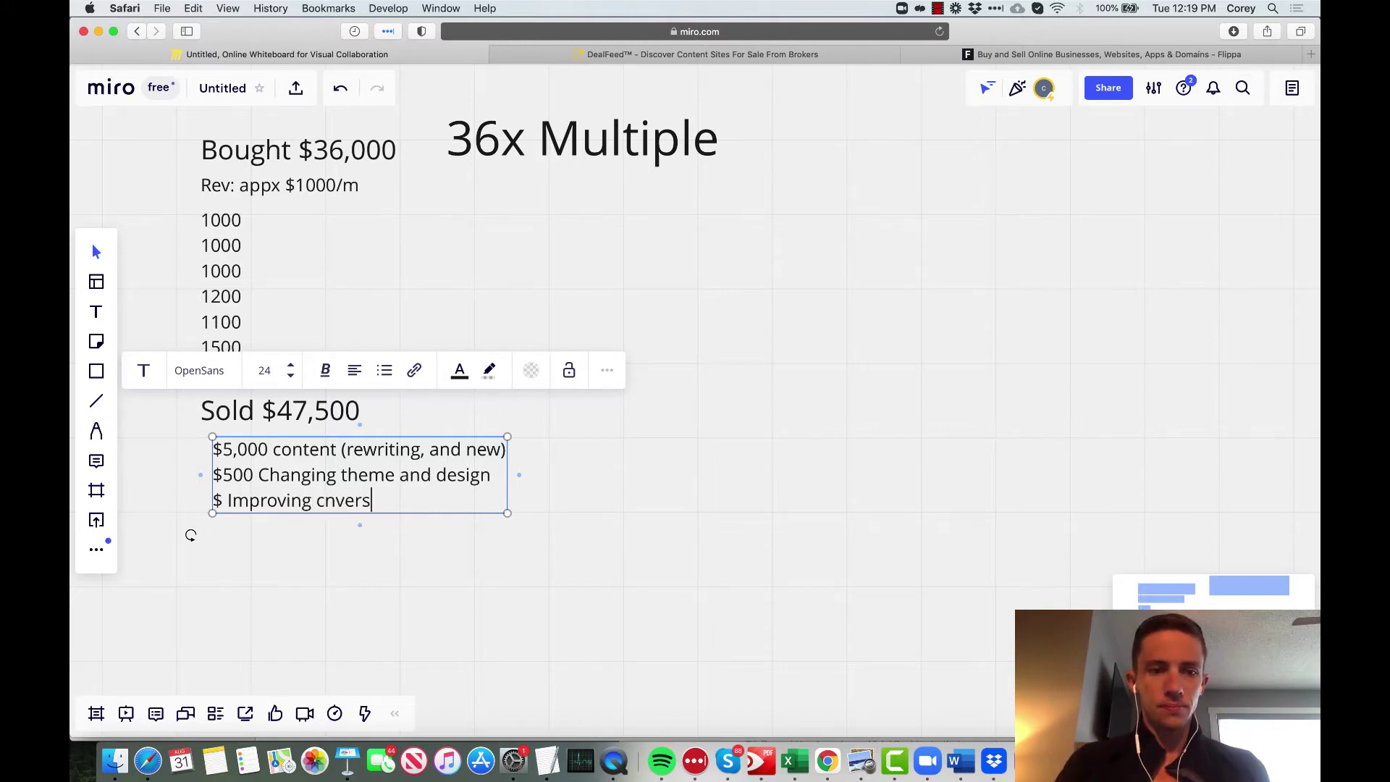
click(323, 501)
text(o)
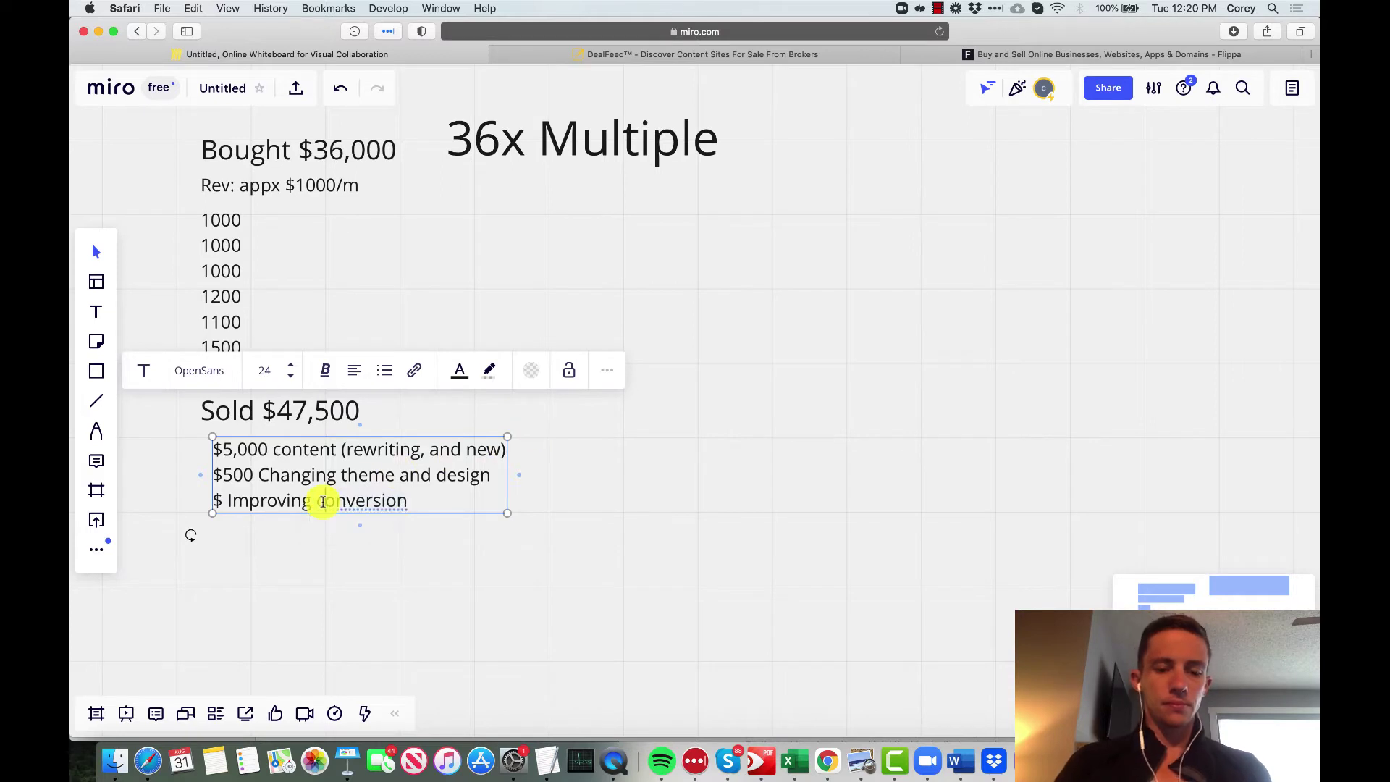
click(228, 501)
key(BackSpace)
key(BackSpace)
text($)
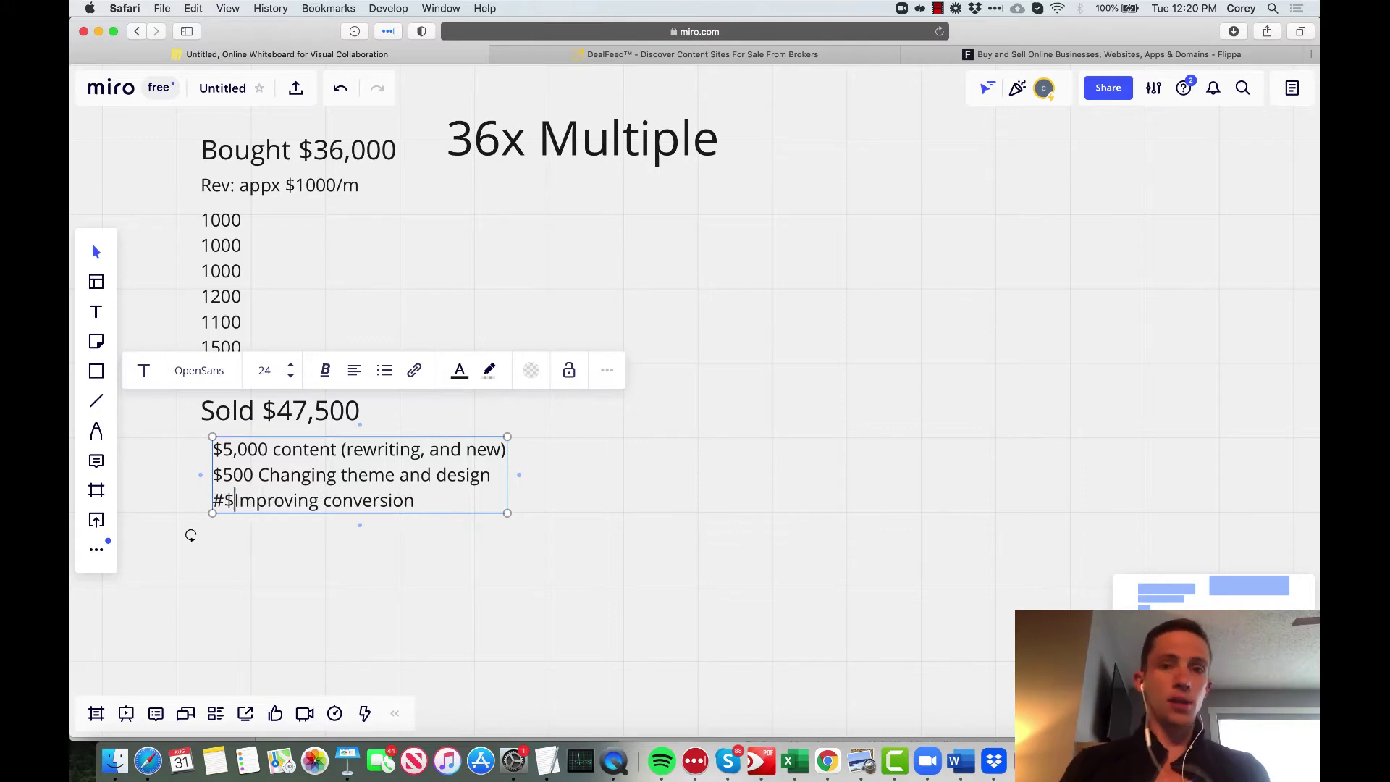
key(BackSpace)
key(BackSpace)
text($xxx)
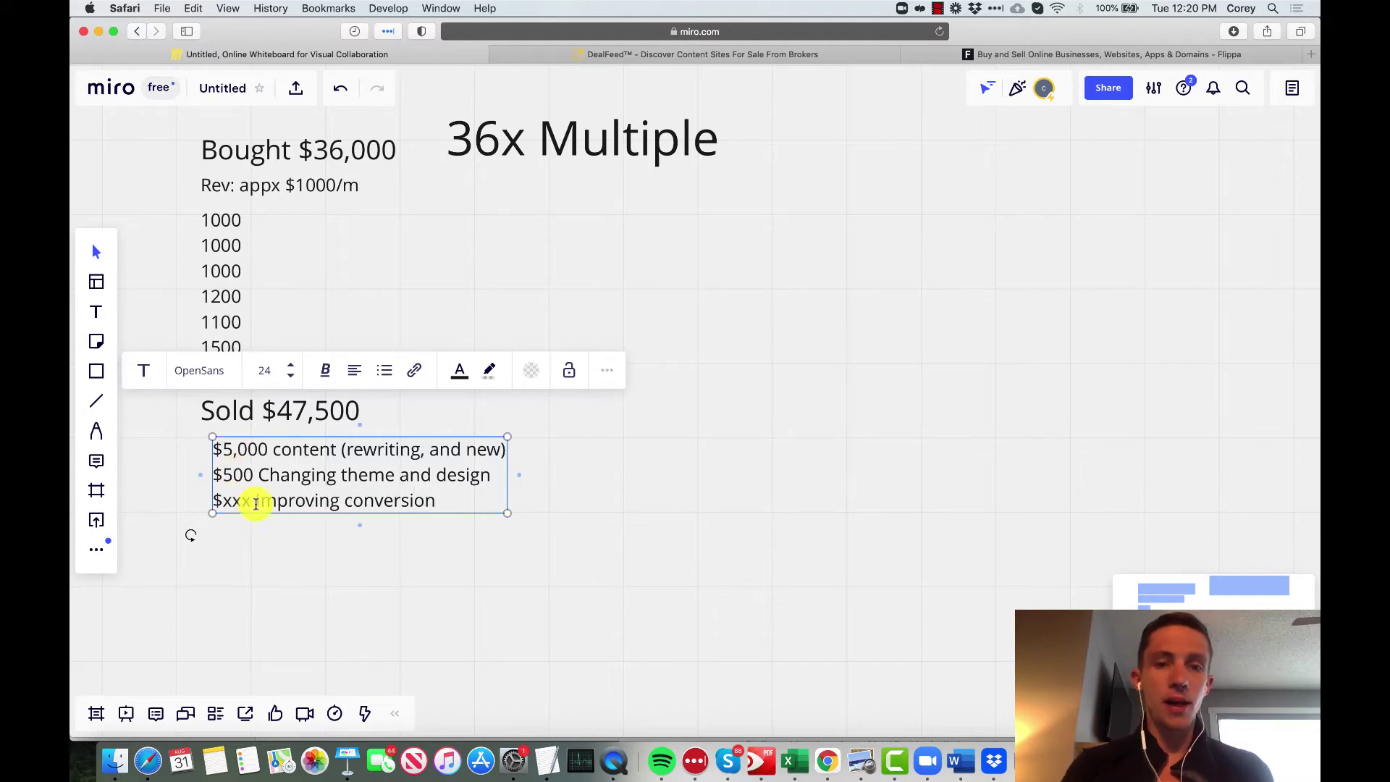
click(439, 501)
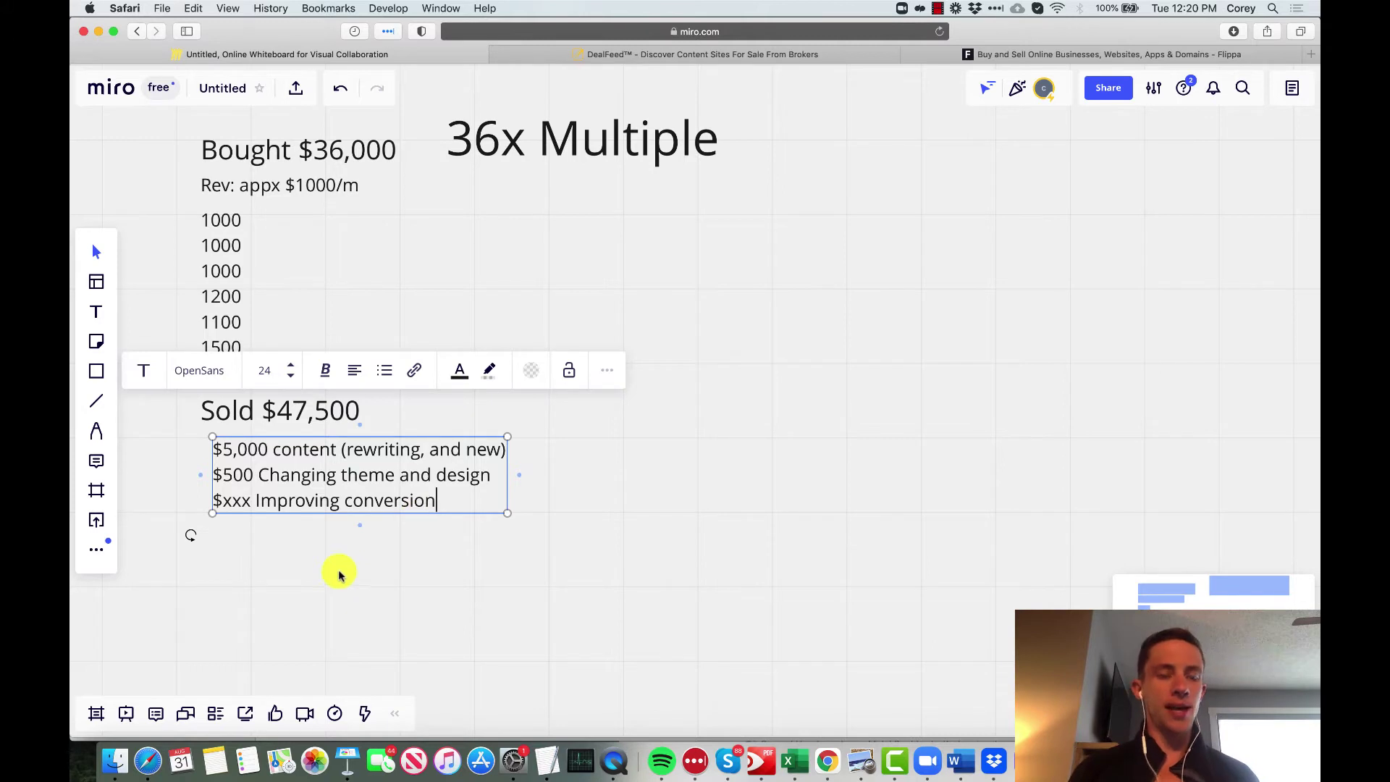
click(242, 562)
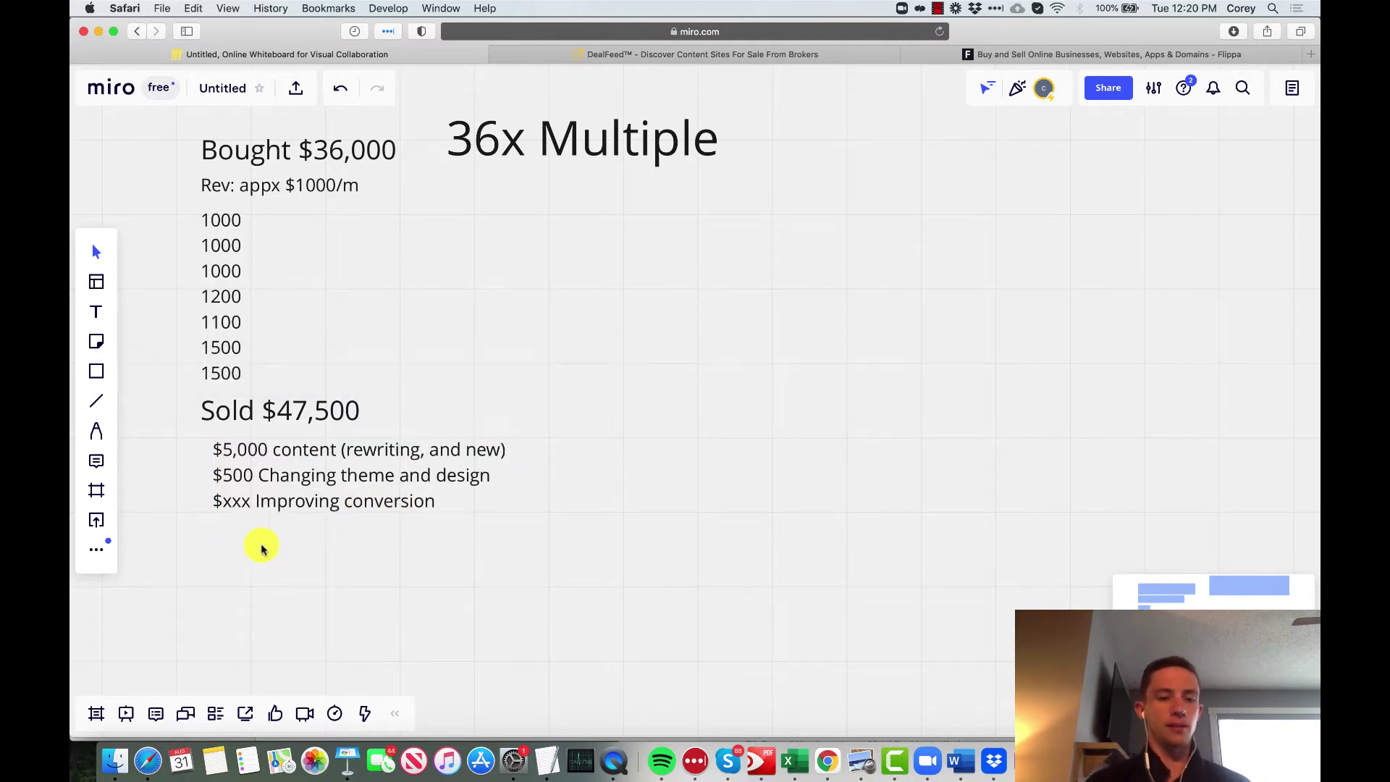
Step: Move the cost list lower and add an 'Average 6m' note beside the revenue figures
drag(259, 473, 344, 543)
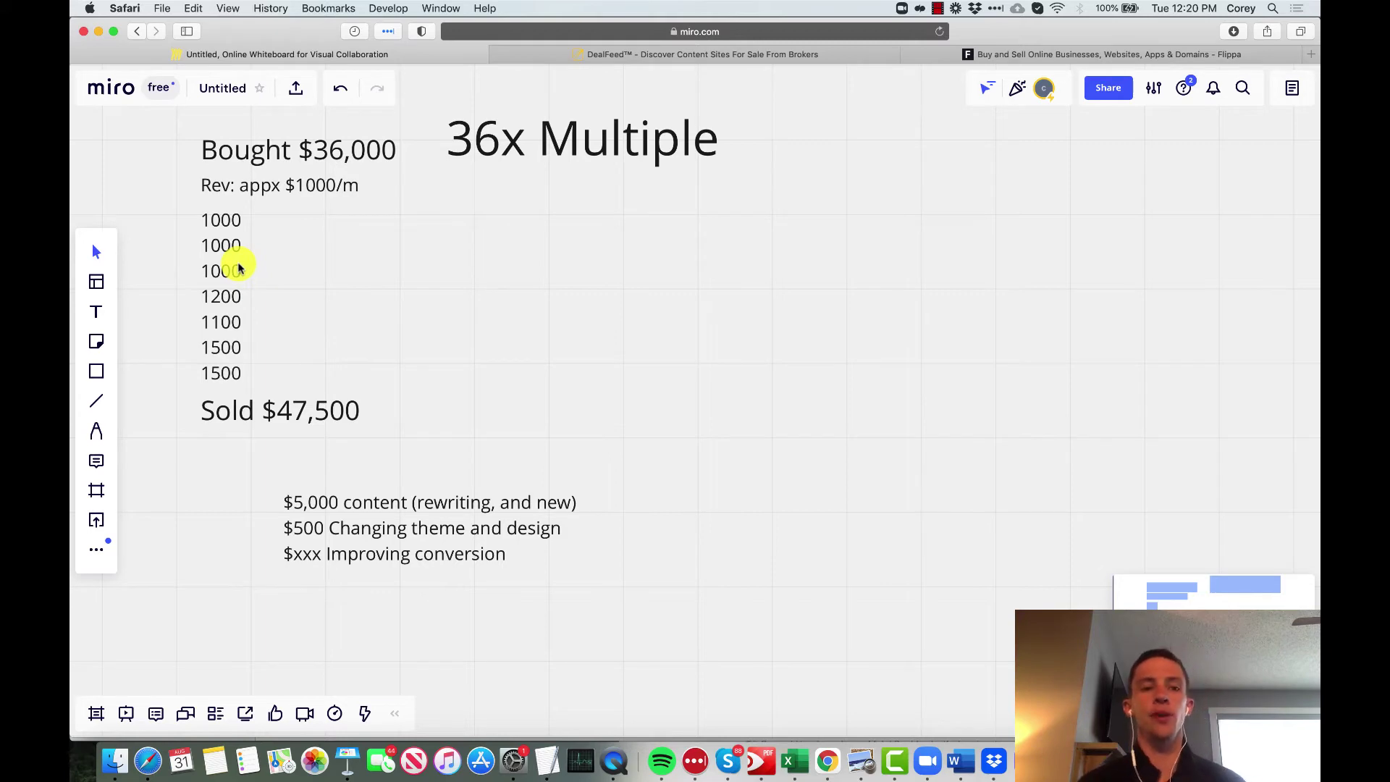
click(97, 313)
click(584, 262)
text(Averga)
key(BackSpace)
key(BackSpace)
text(age)
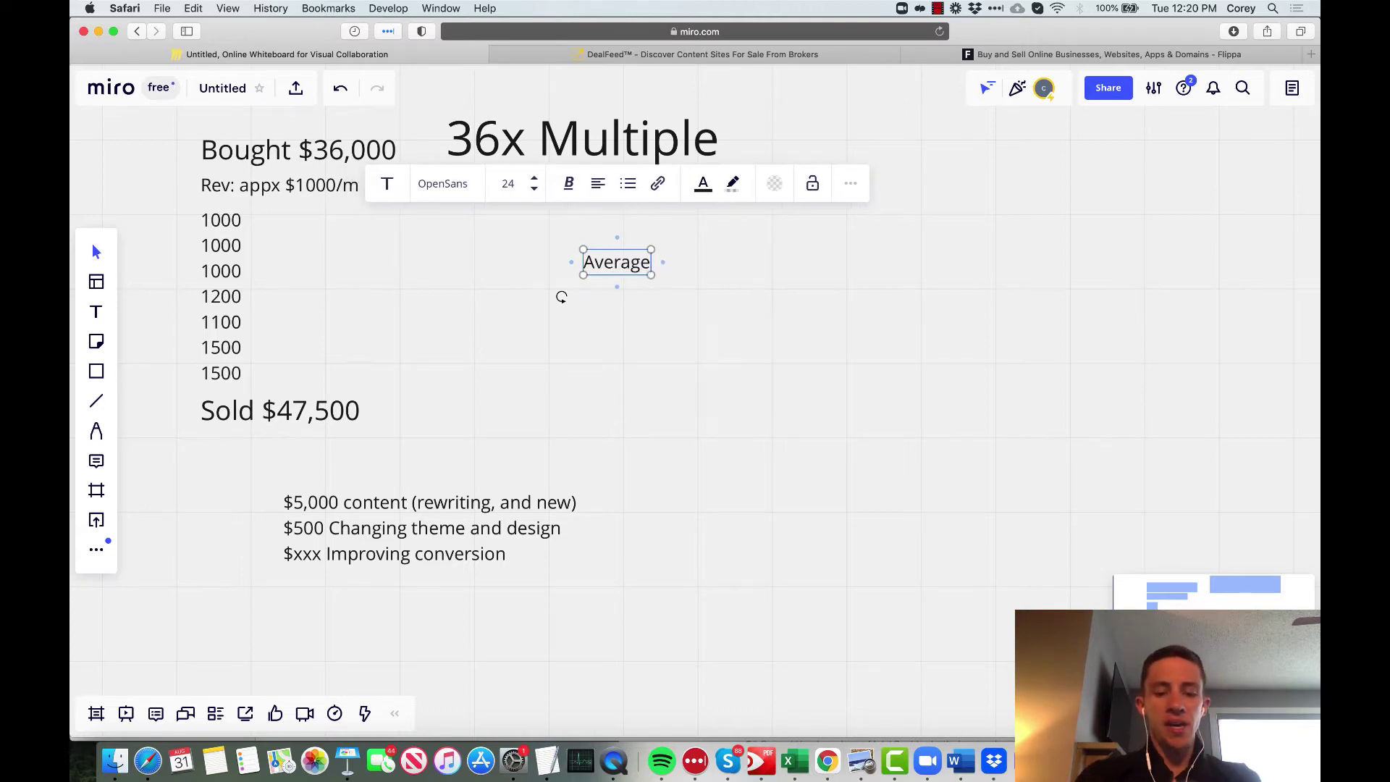
text( 6m)
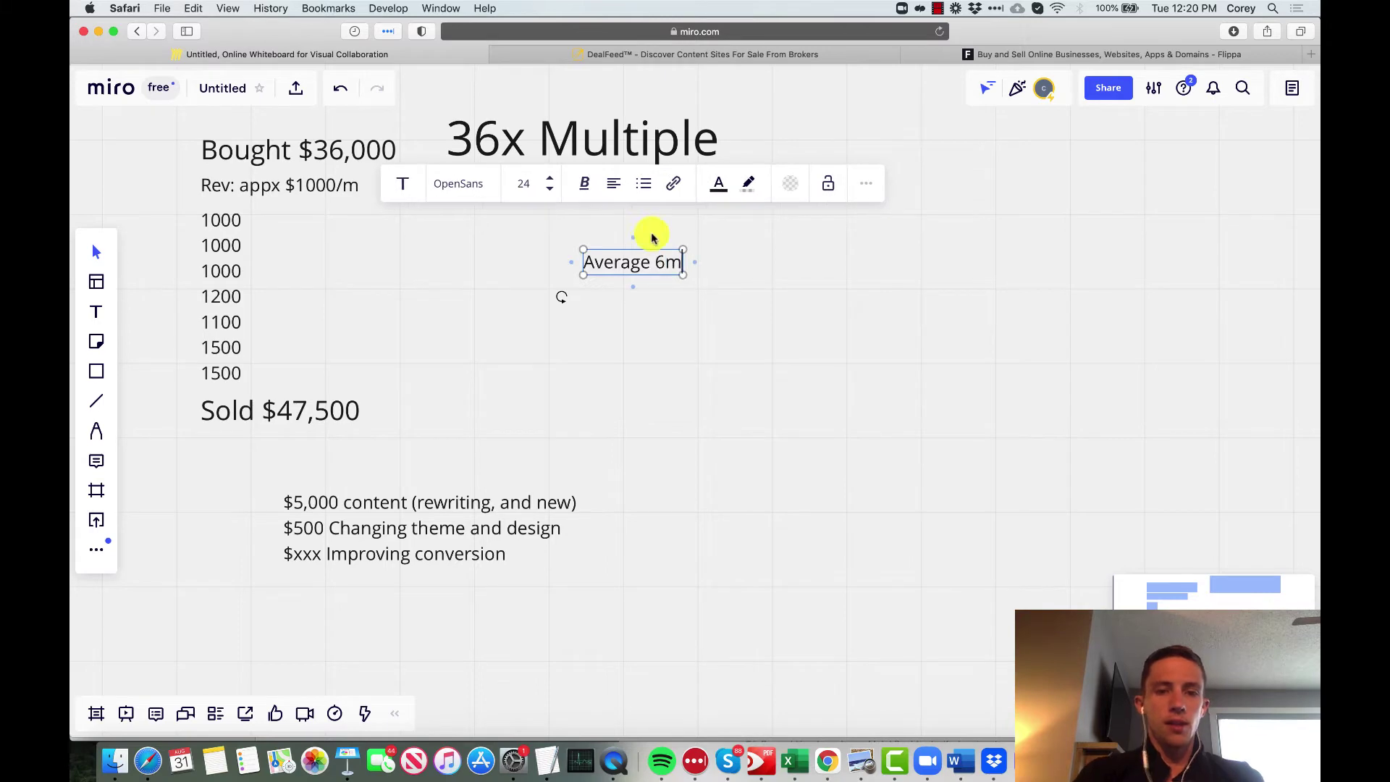
Step: Make the Average 6m text red and place Calculator beside the board
drag(590, 262, 684, 262)
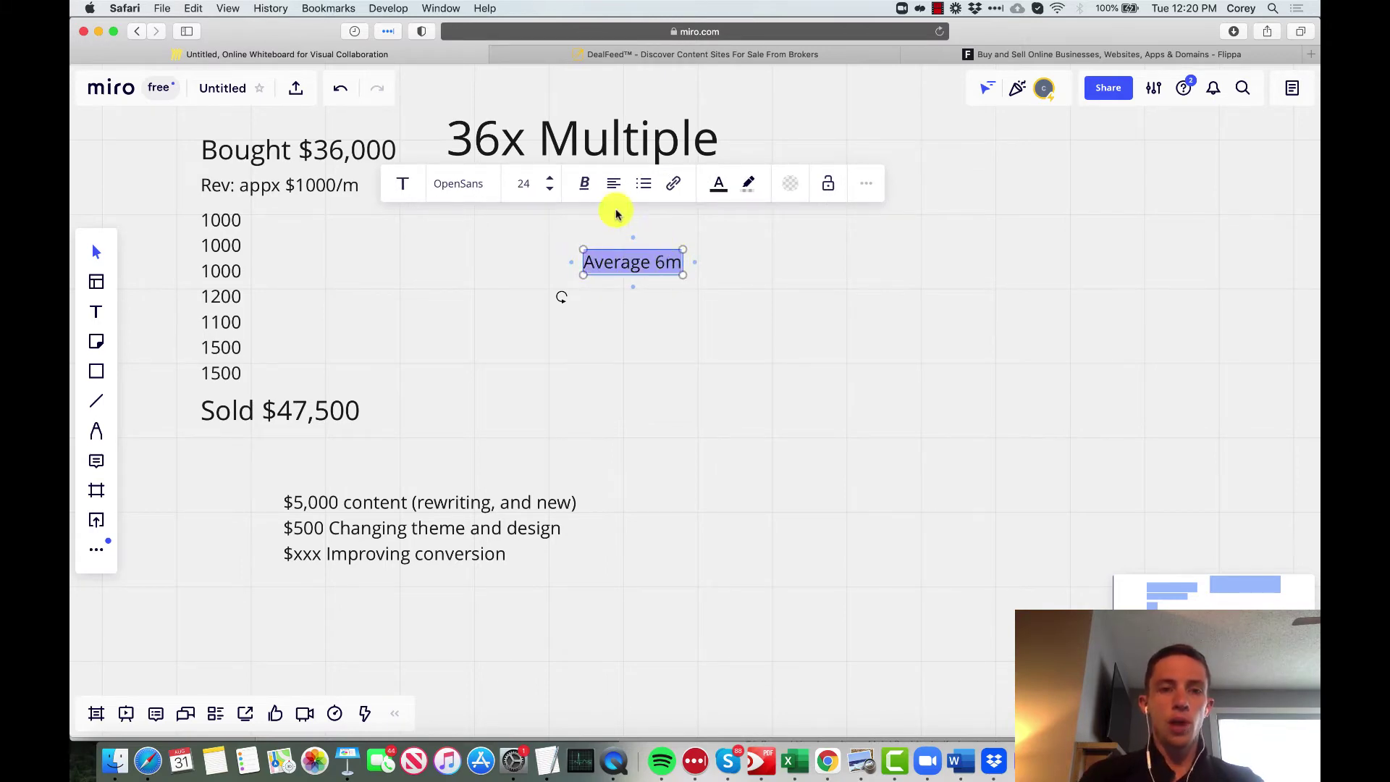
click(718, 184)
click(765, 229)
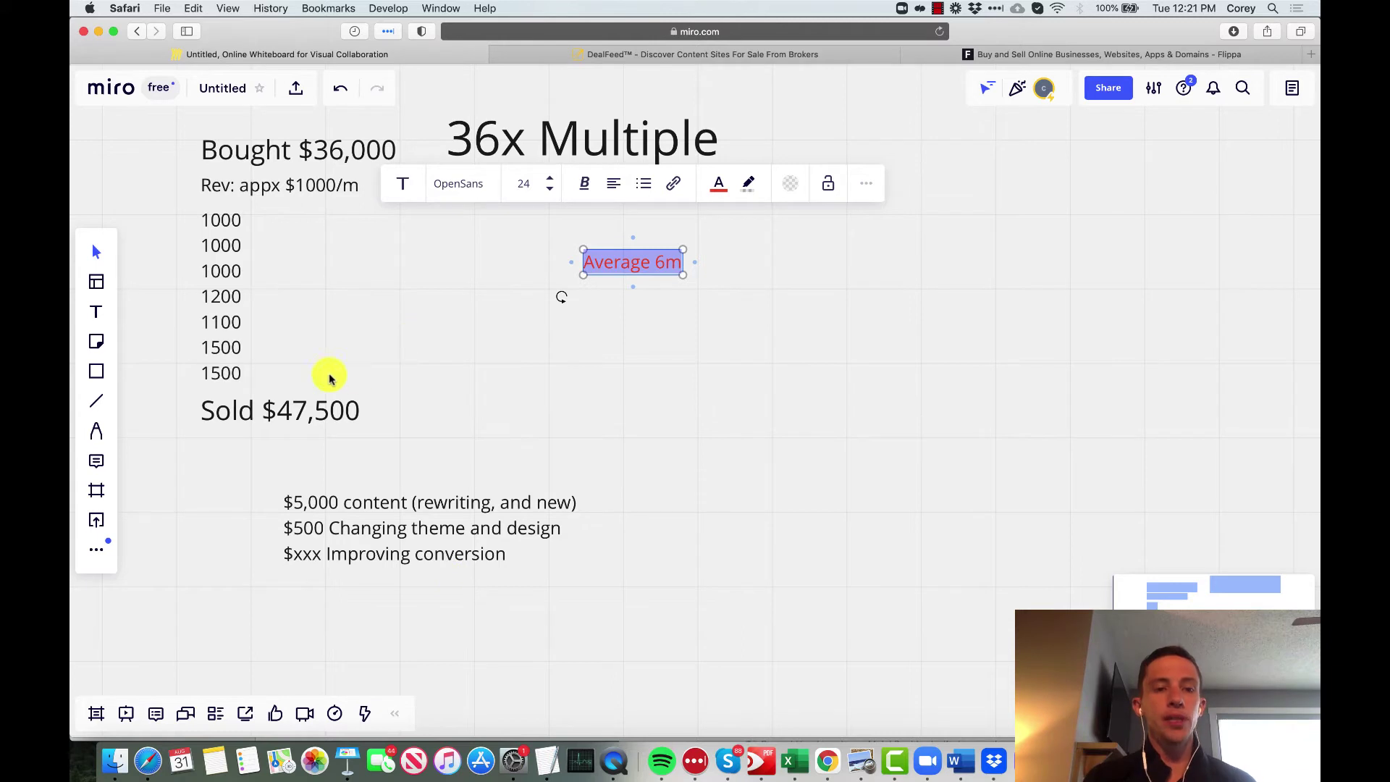
click(559, 418)
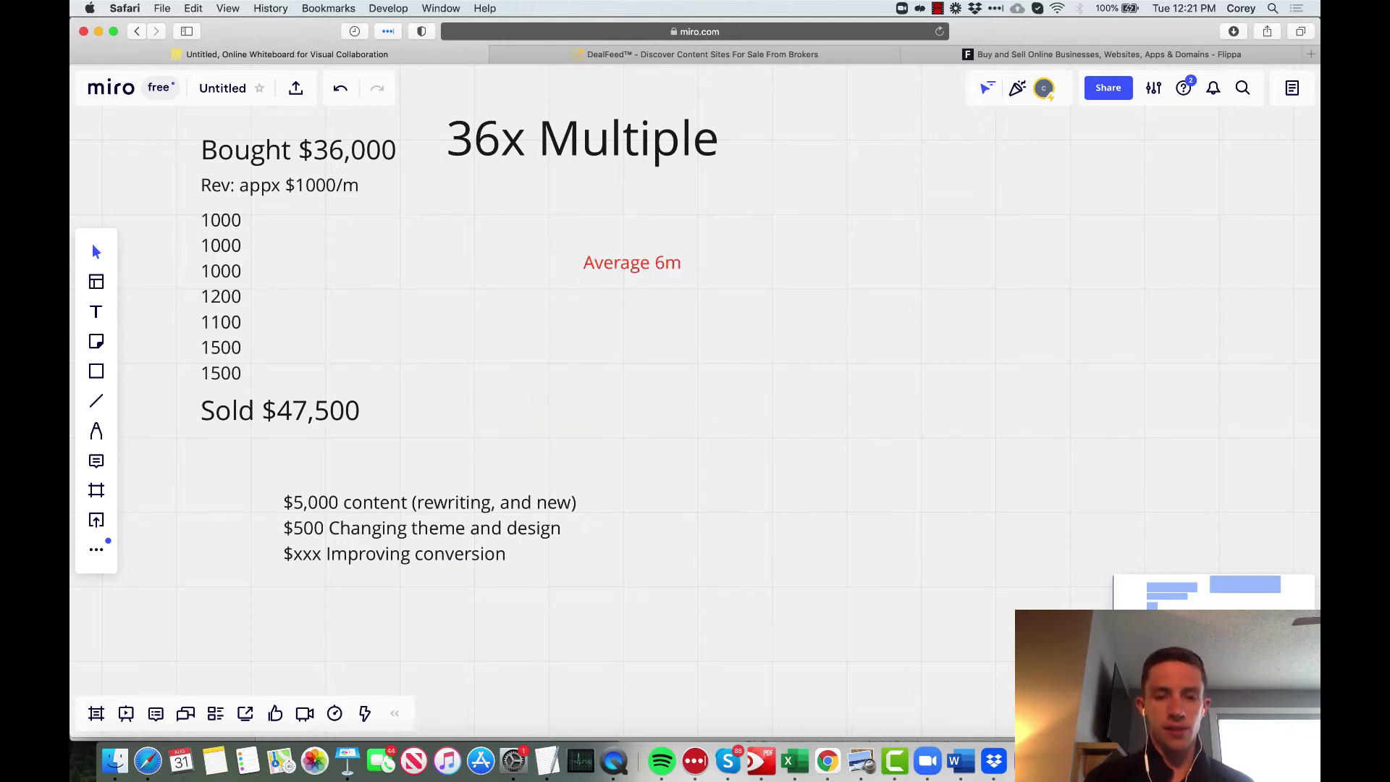
drag(1032, 185, 927, 212)
Step: Compute 7300 ÷ 6 × 39 for an estimated sale value of 47450
key(minus)
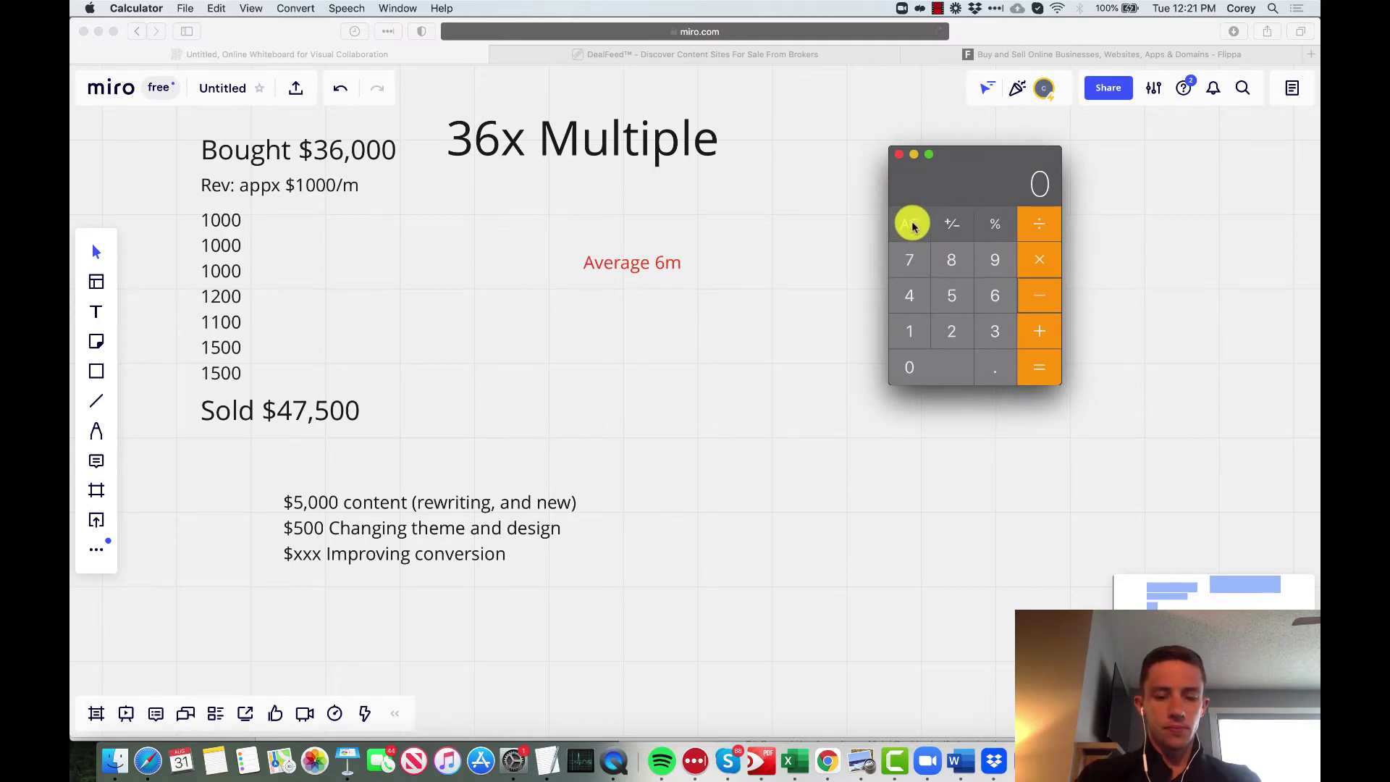
text(36)
click(911, 225)
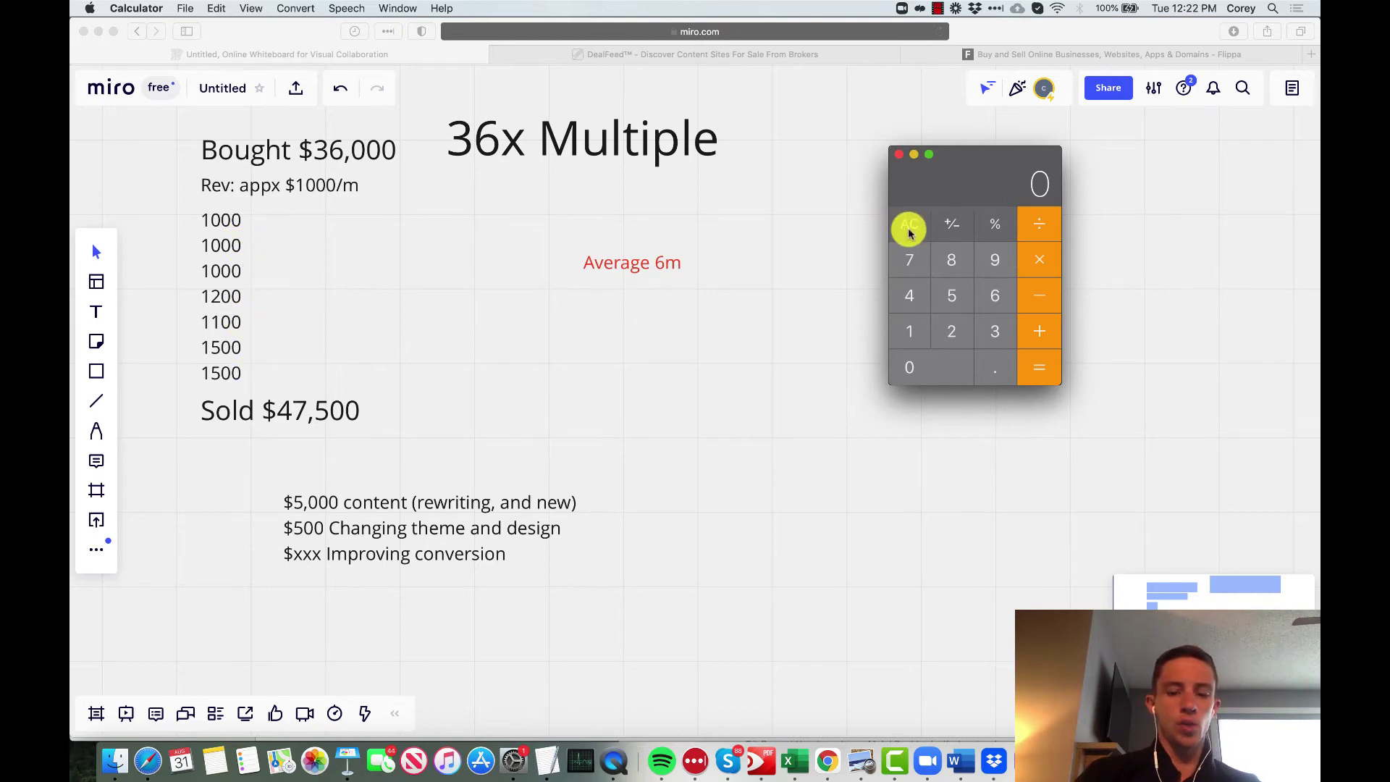
text(7300)
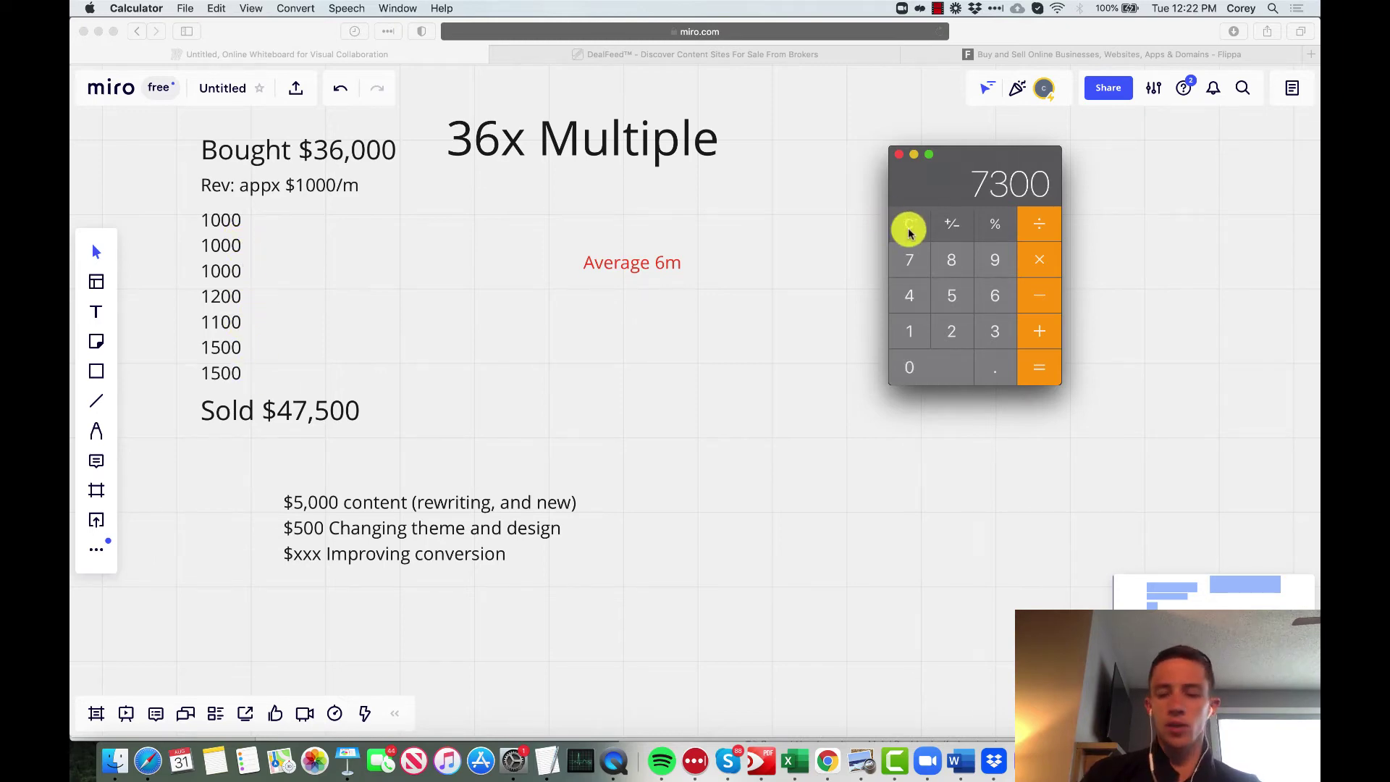
key(slash)
key(6)
key(Return)
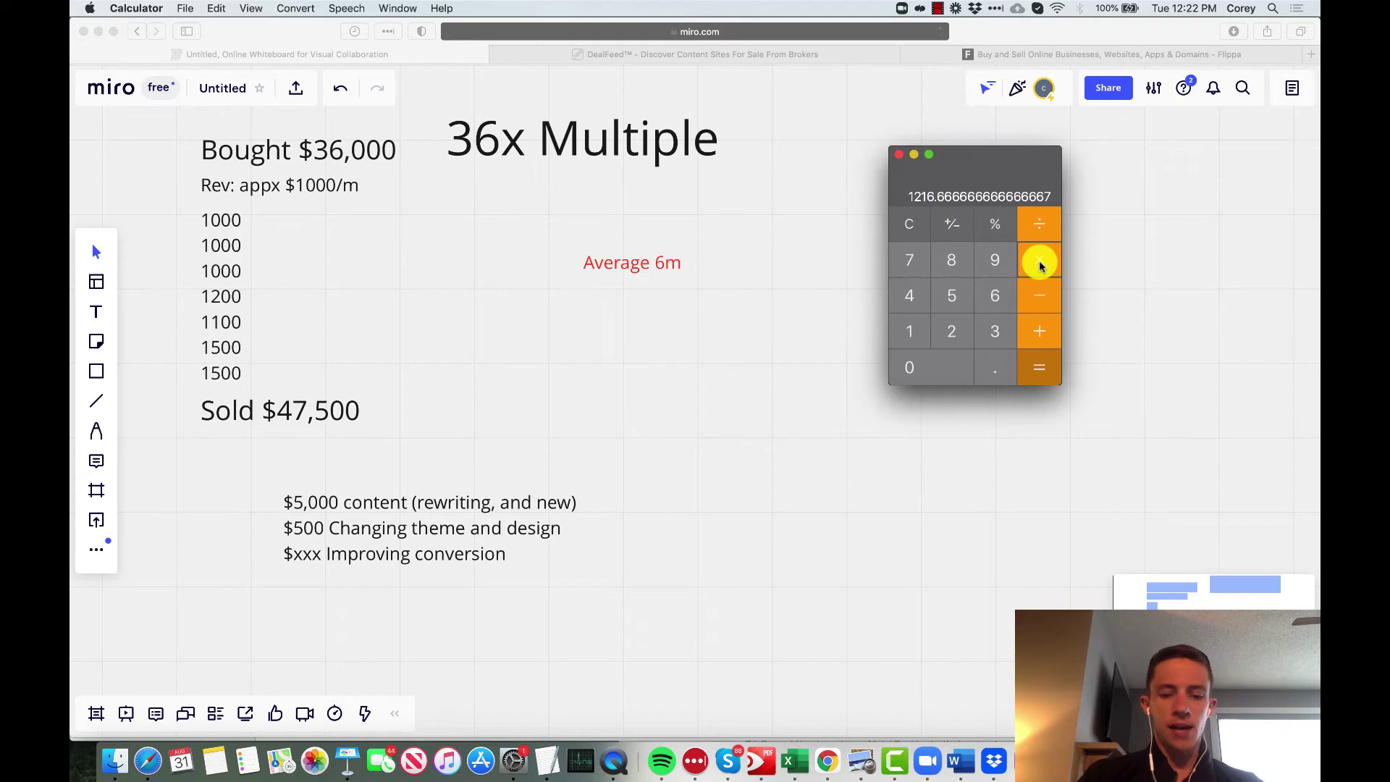
key(3)
key(9)
key(Return)
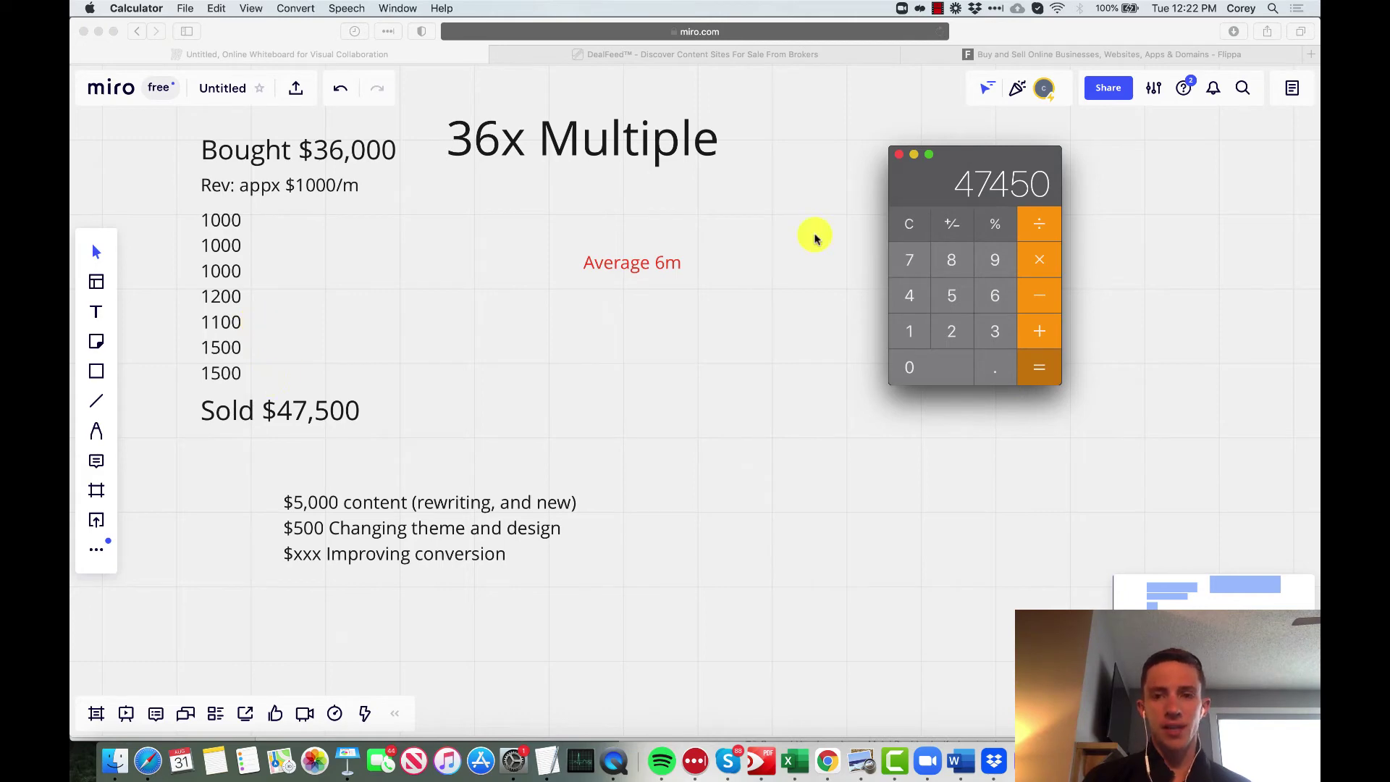
Step: Calculate 90% of the 47500 sale price, giving 42750
click(921, 231)
text(47500)
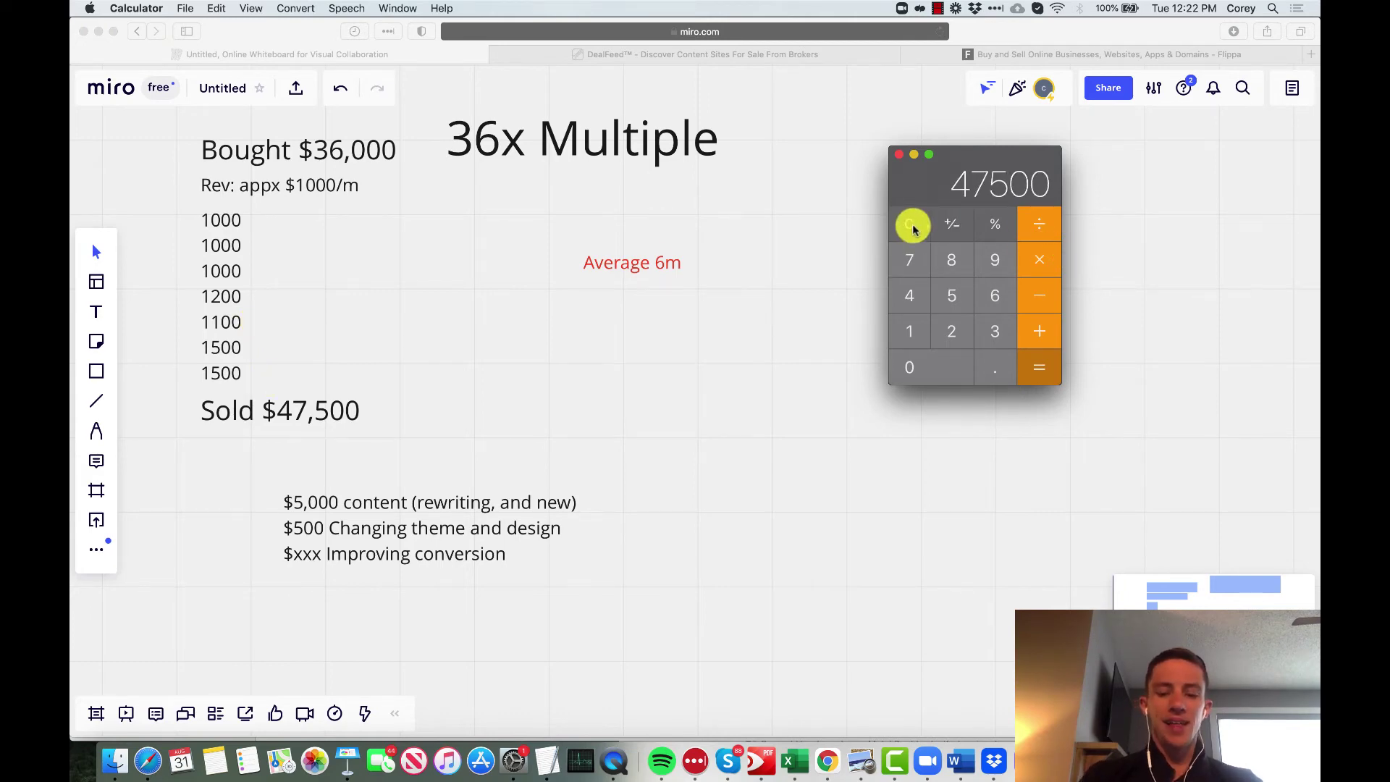
click(914, 229)
text(0.9)
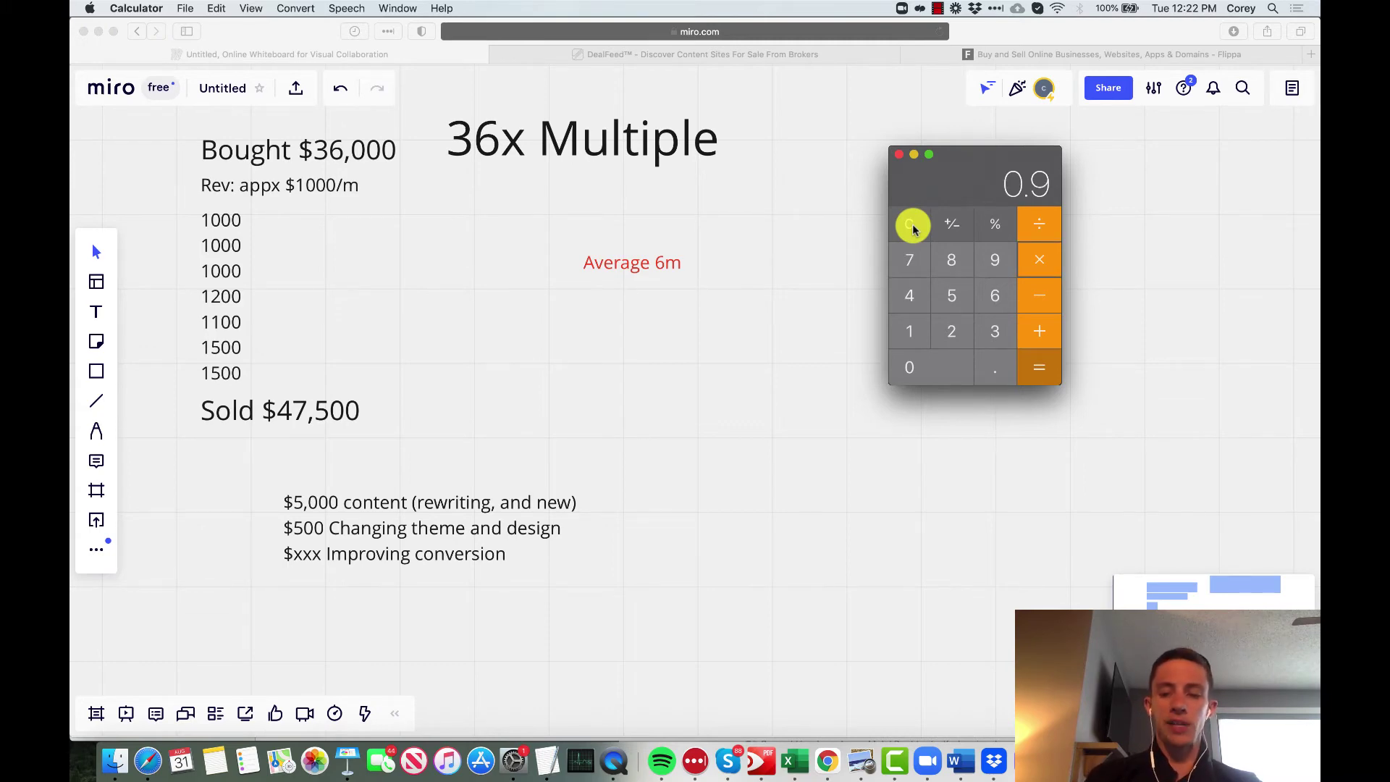
key(Return)
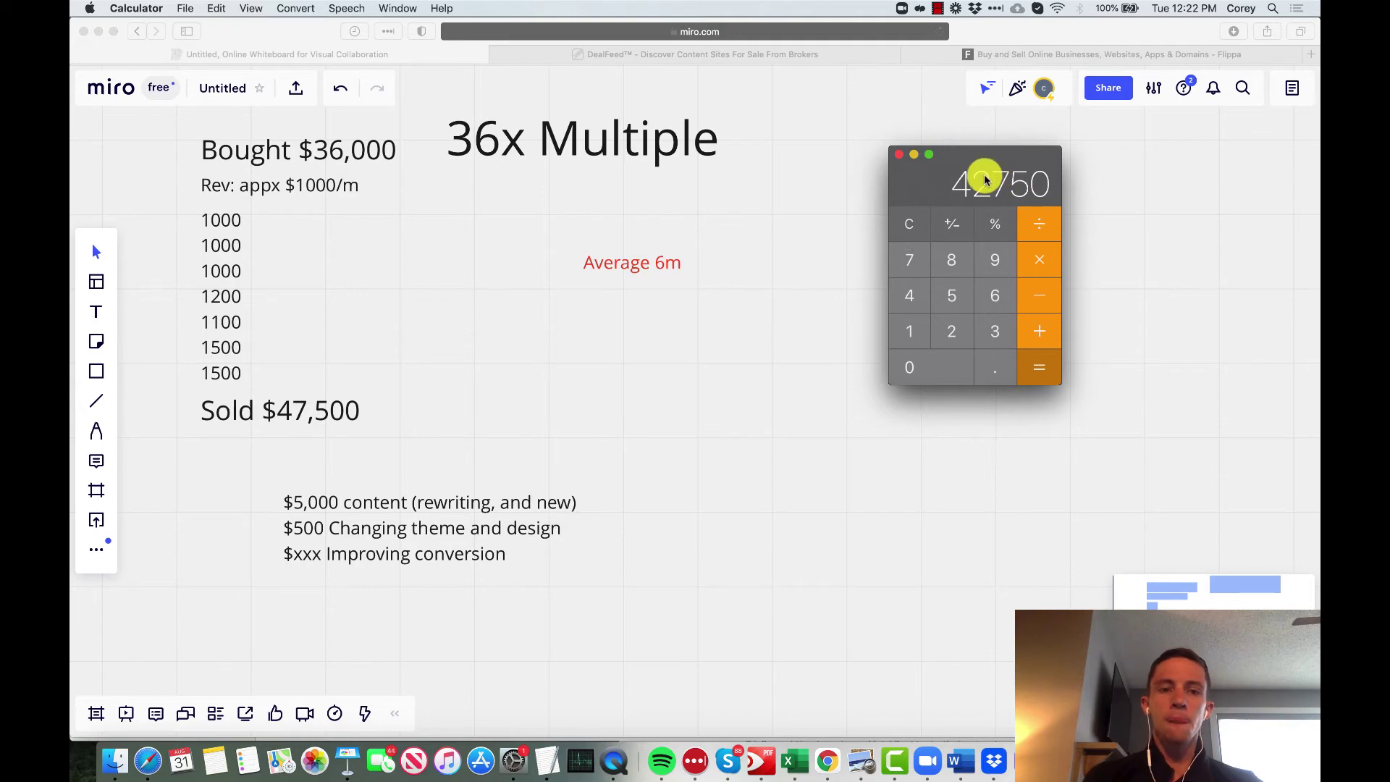
Step: Subtract the 5500 improvement costs from 42750, leaving 37250
drag(981, 178, 823, 186)
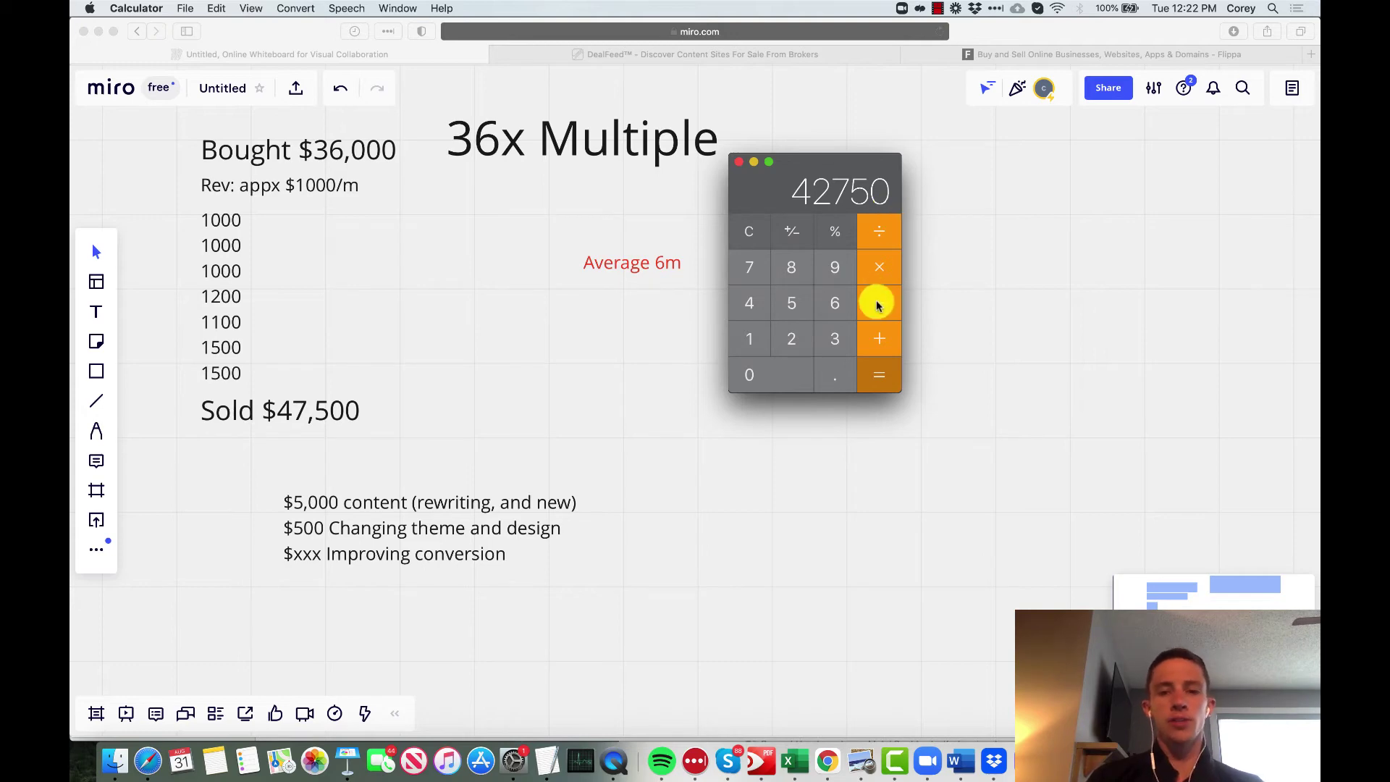
click(877, 301)
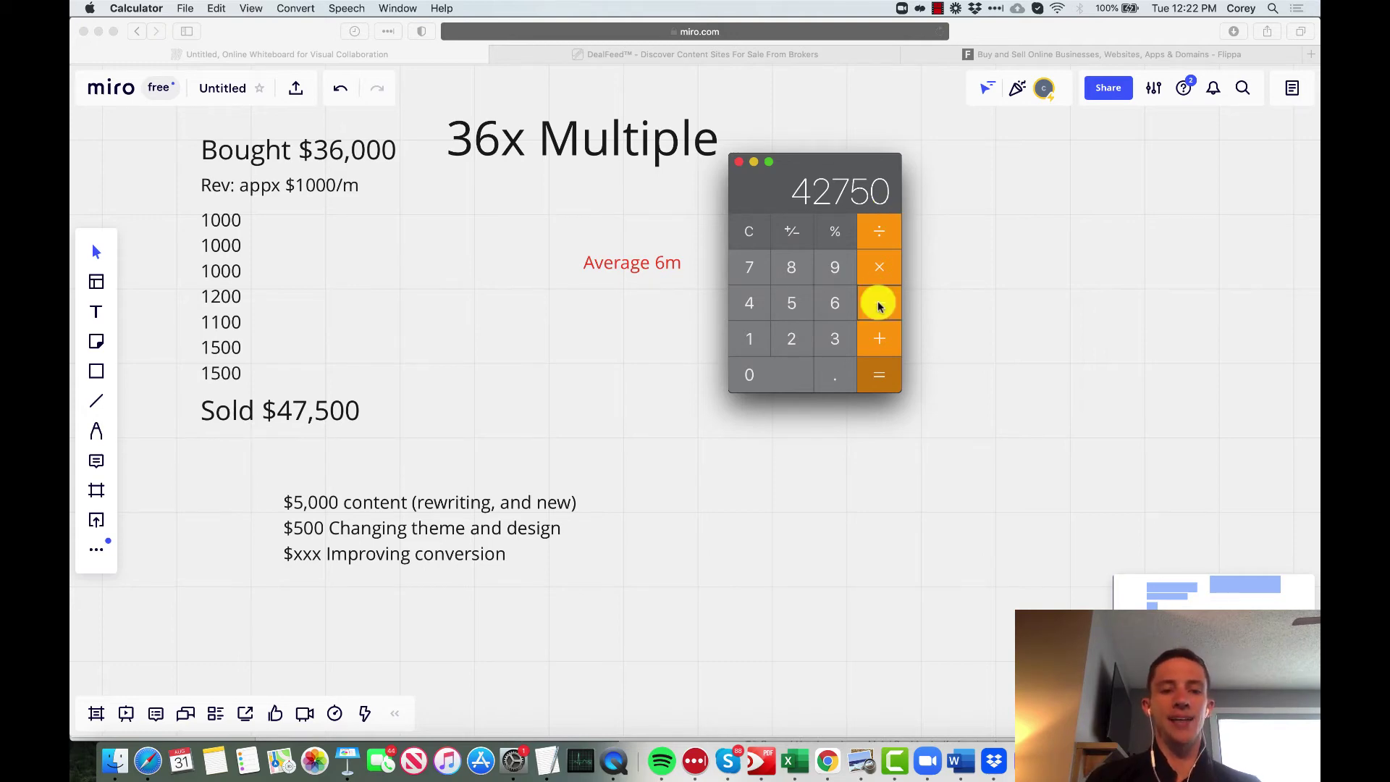
key(5)
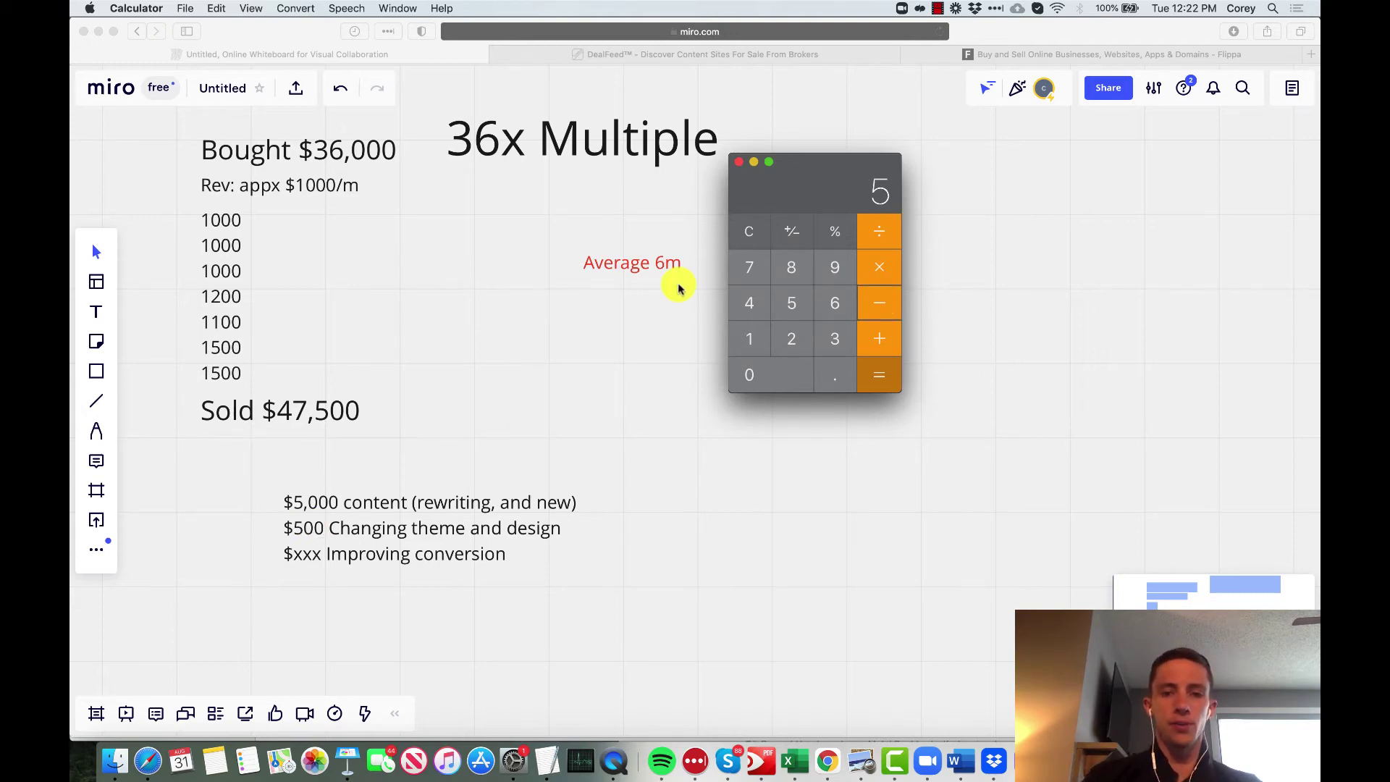
key(5)
key(0)
key(0)
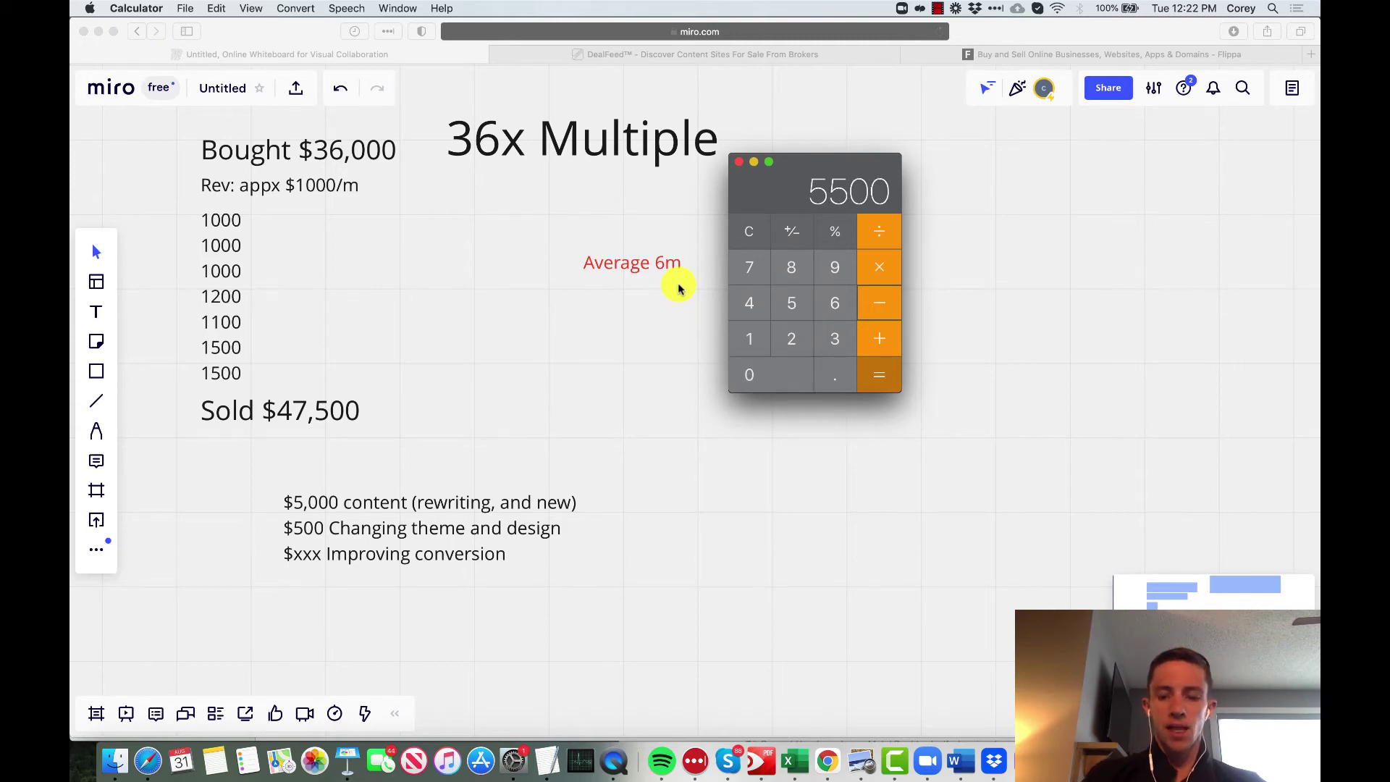
key(Return)
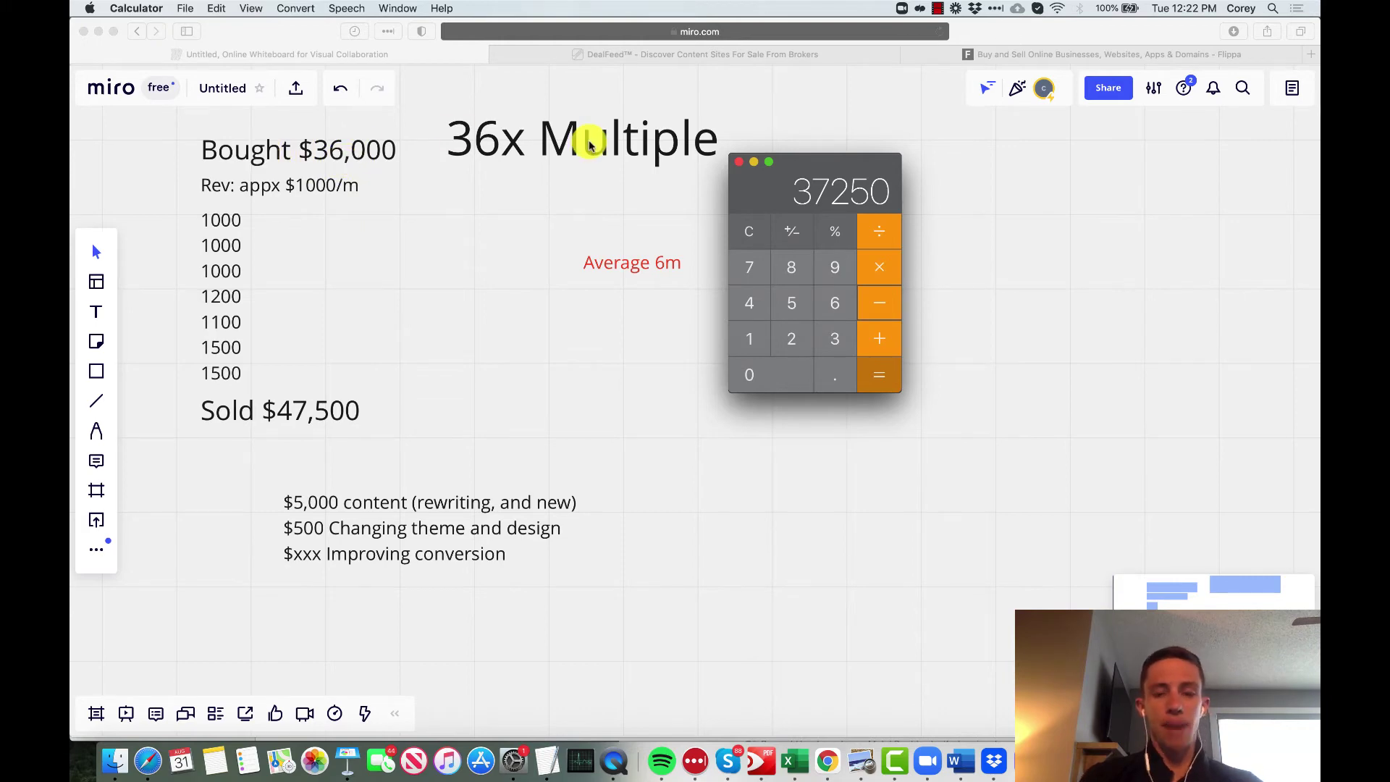
Step: Subtract the 36000 purchase price for a 1250 profit, then start entering 8300
text(36000)
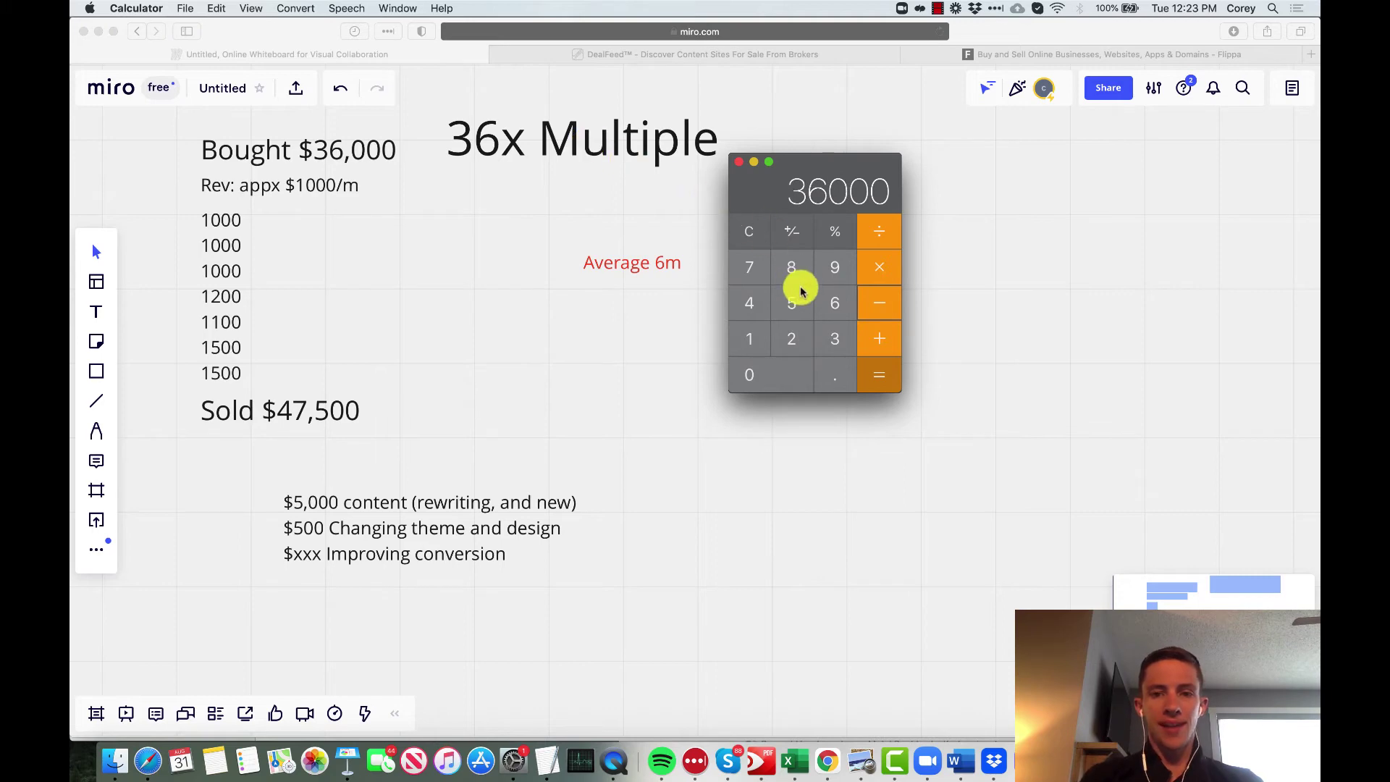
click(890, 381)
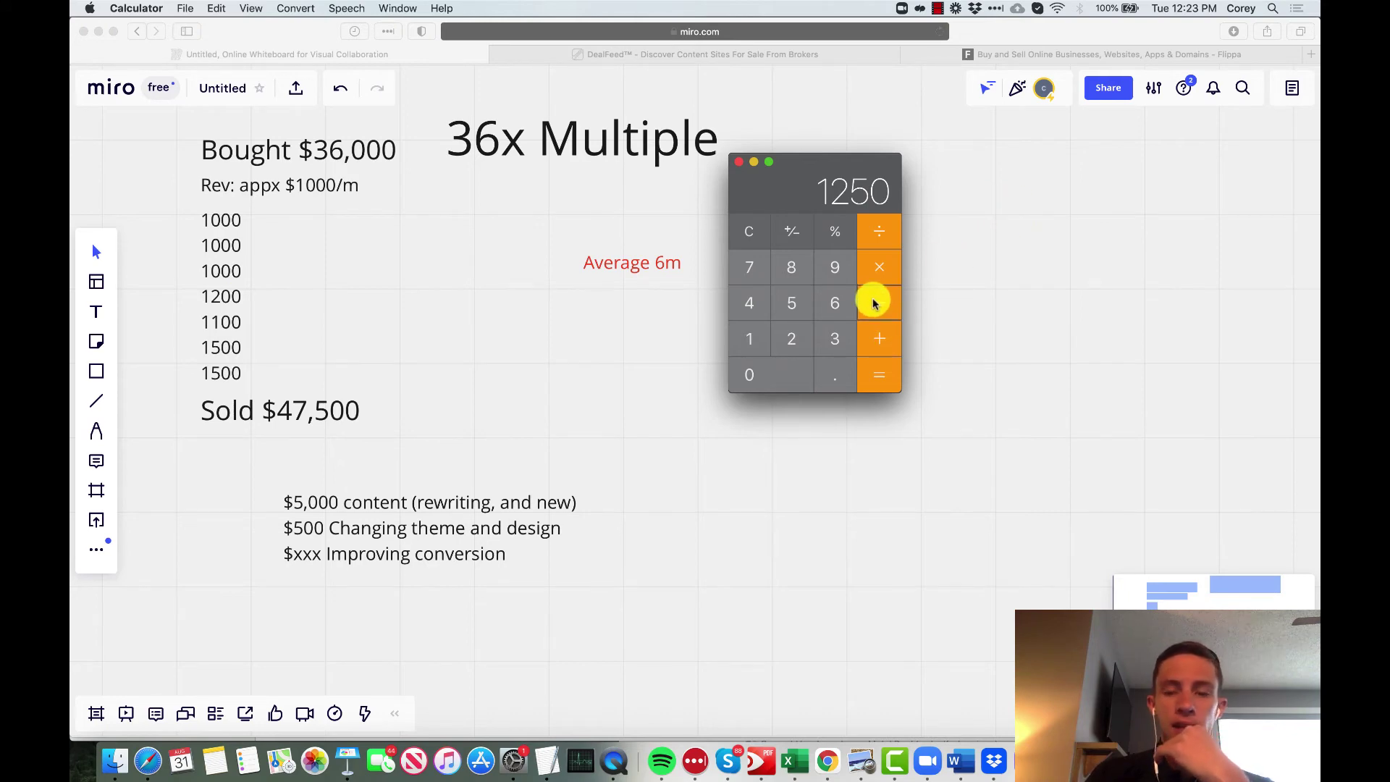
click(790, 268)
text(30)
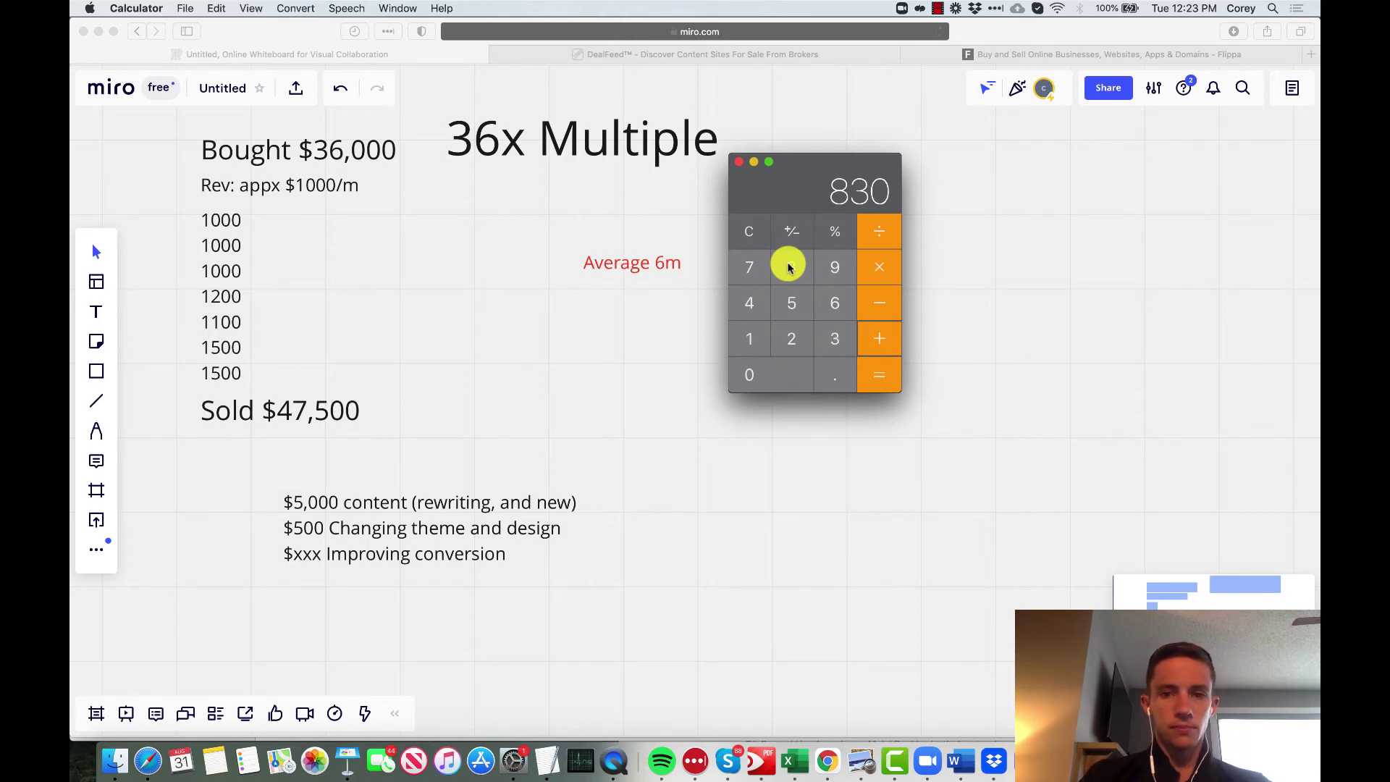
text(0)
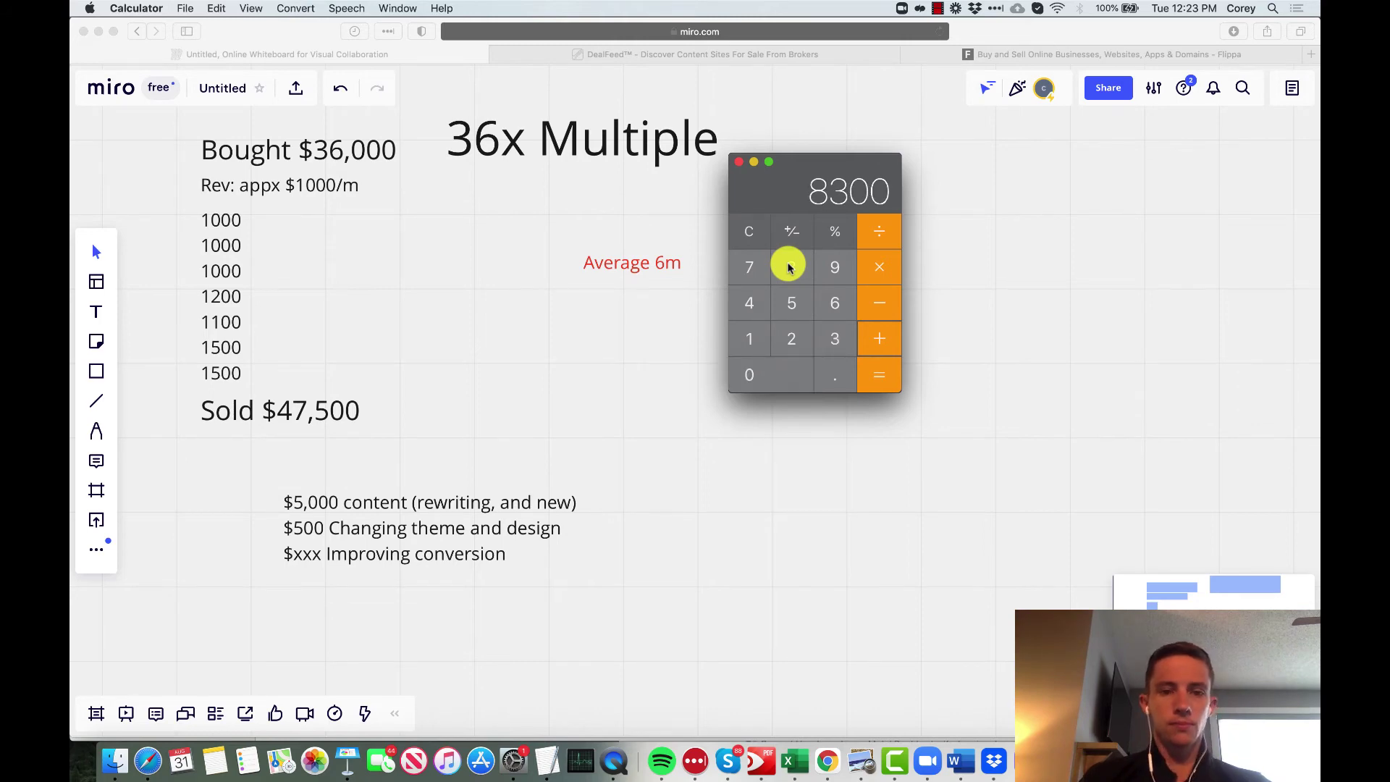
Step: Add 8300 to reach a 9550 total and shift Calculator to the right
click(887, 375)
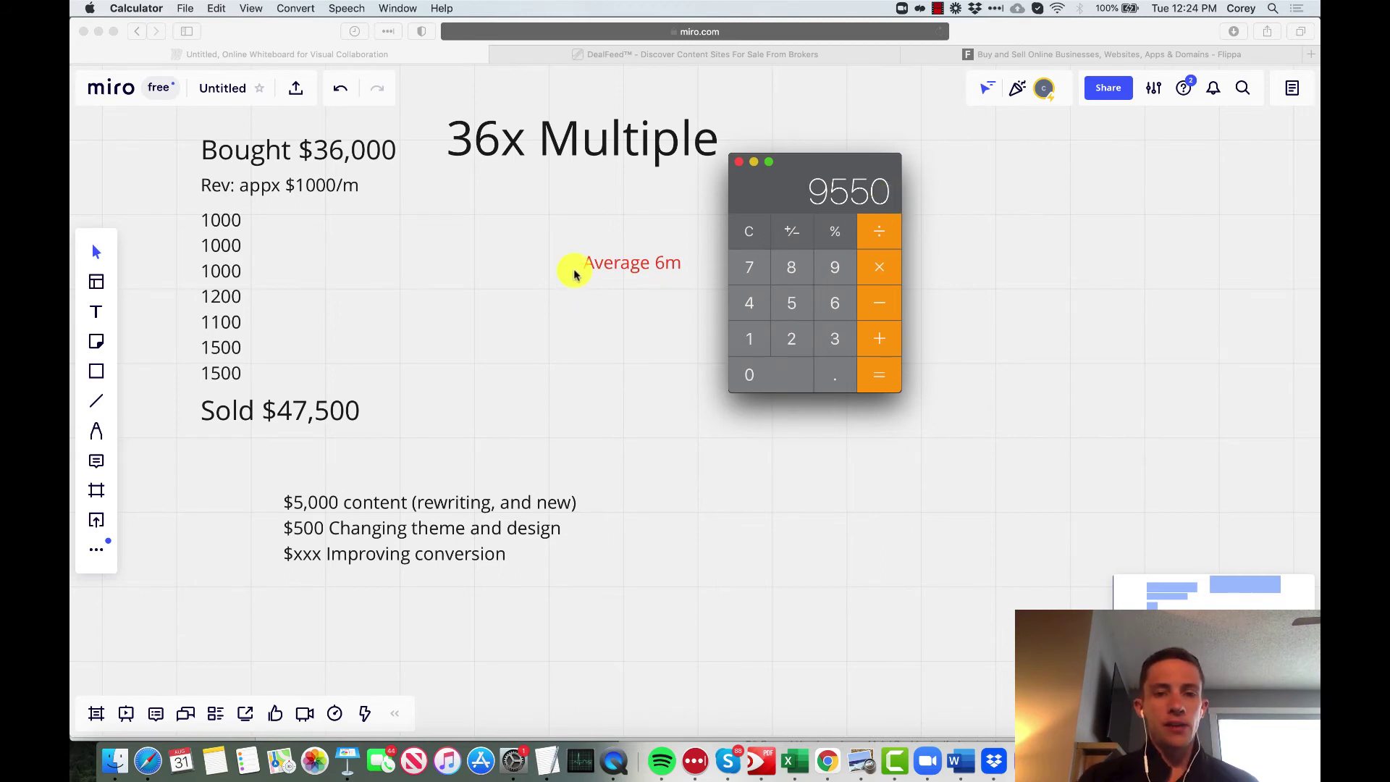
drag(786, 187, 867, 187)
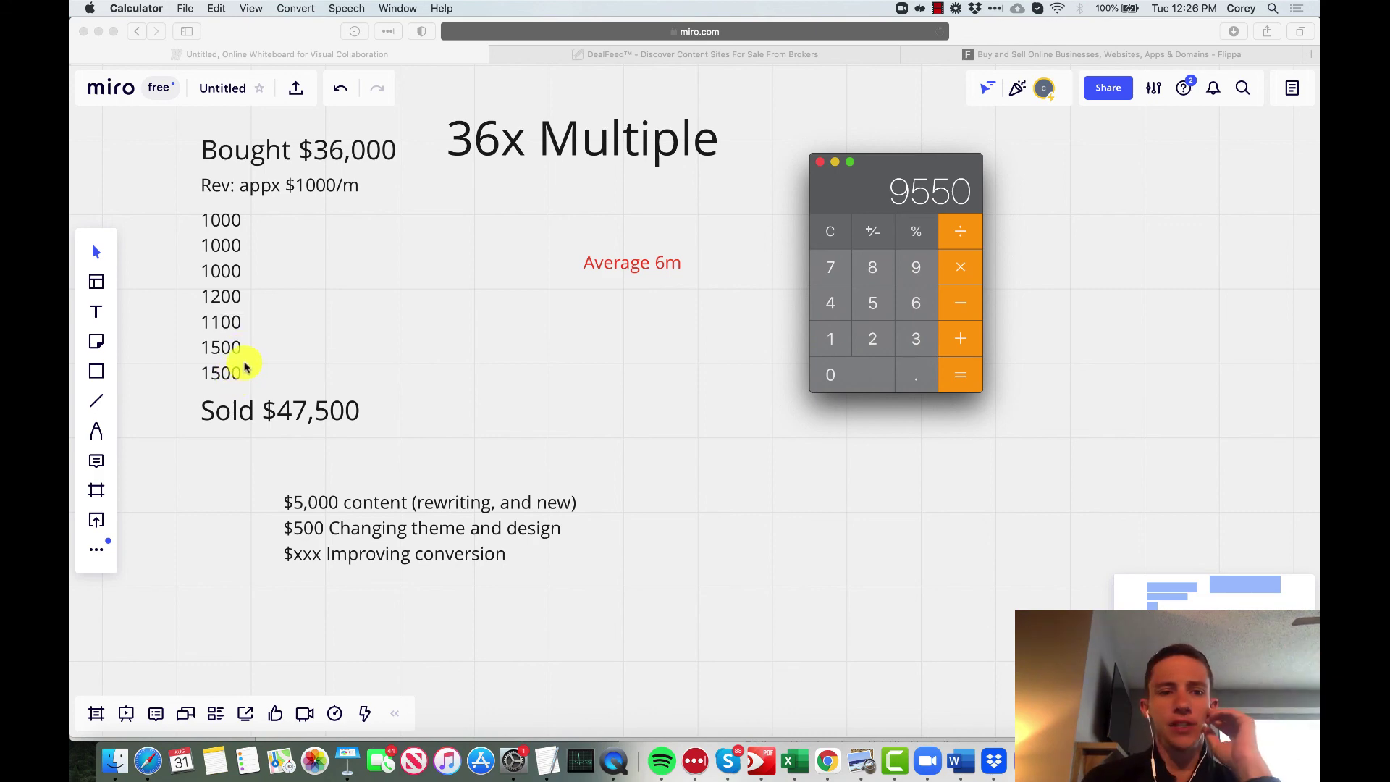
Step: Clear Calculator and compute 1500 × 39 for the hypothetical sale price
click(825, 231)
text(1500)
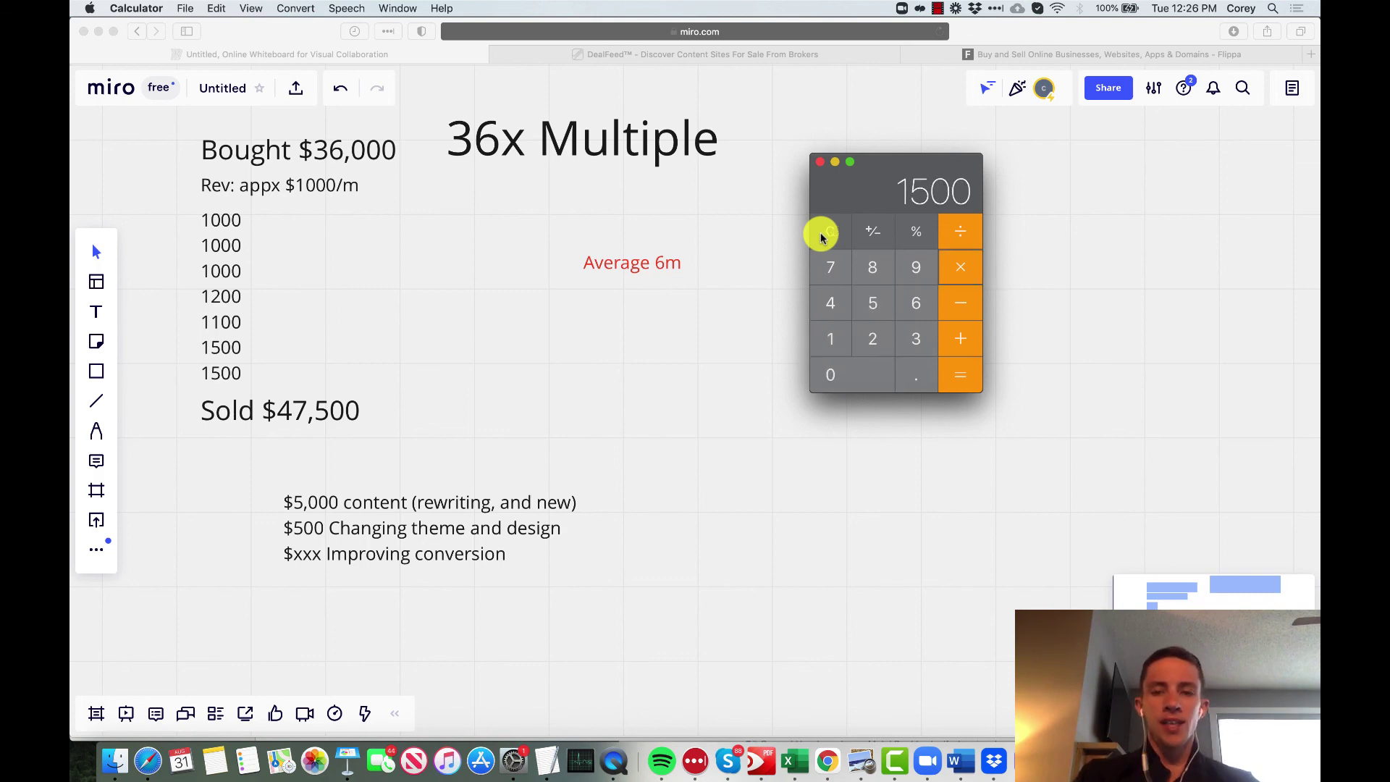
text(*39=)
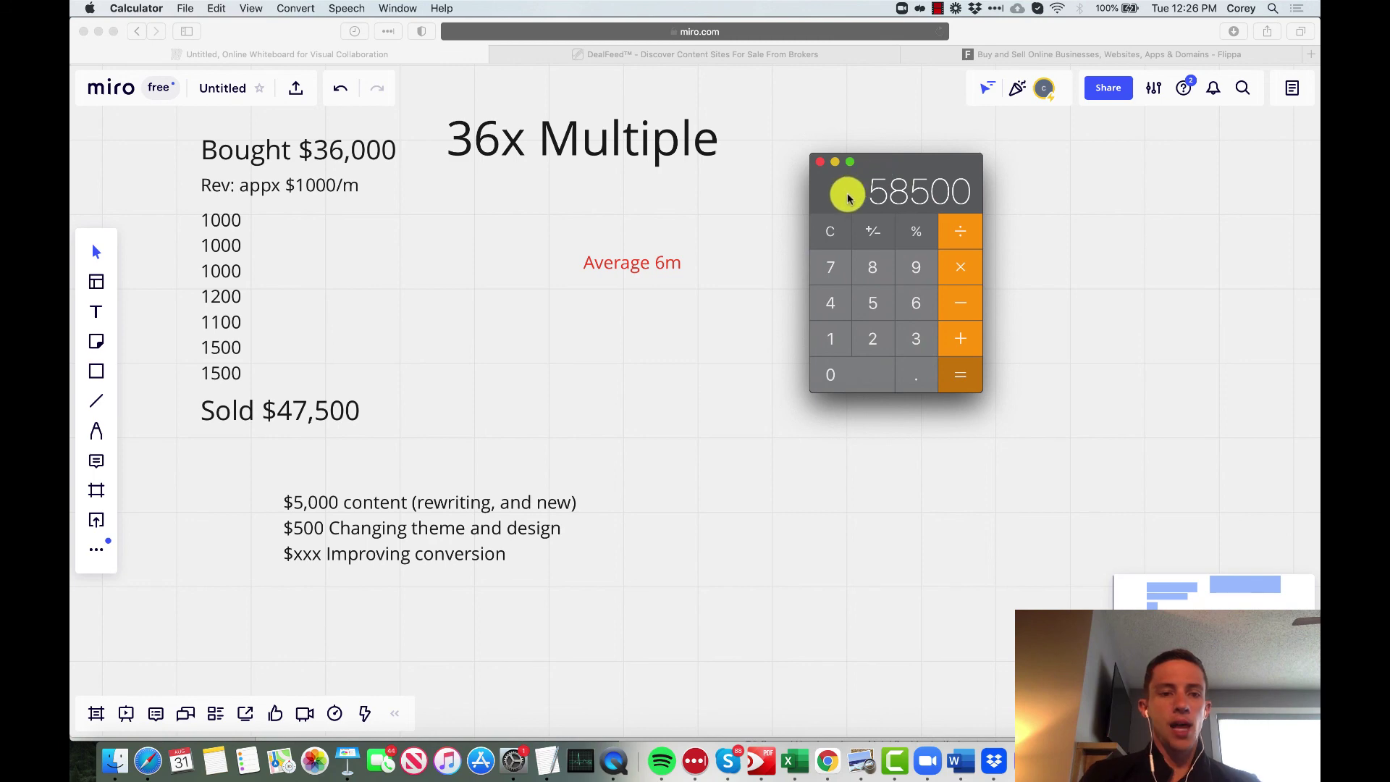